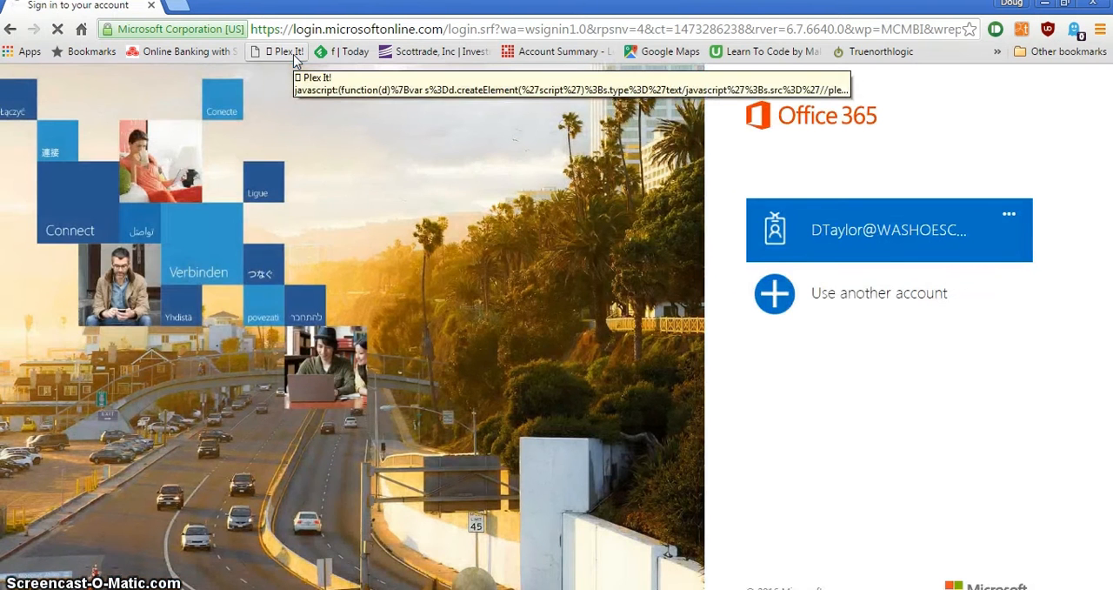
- Sign in to Office 365 with the saved school account and open Sway from the available apps
{"action": "left_click", "coordinate": [931, 221]}
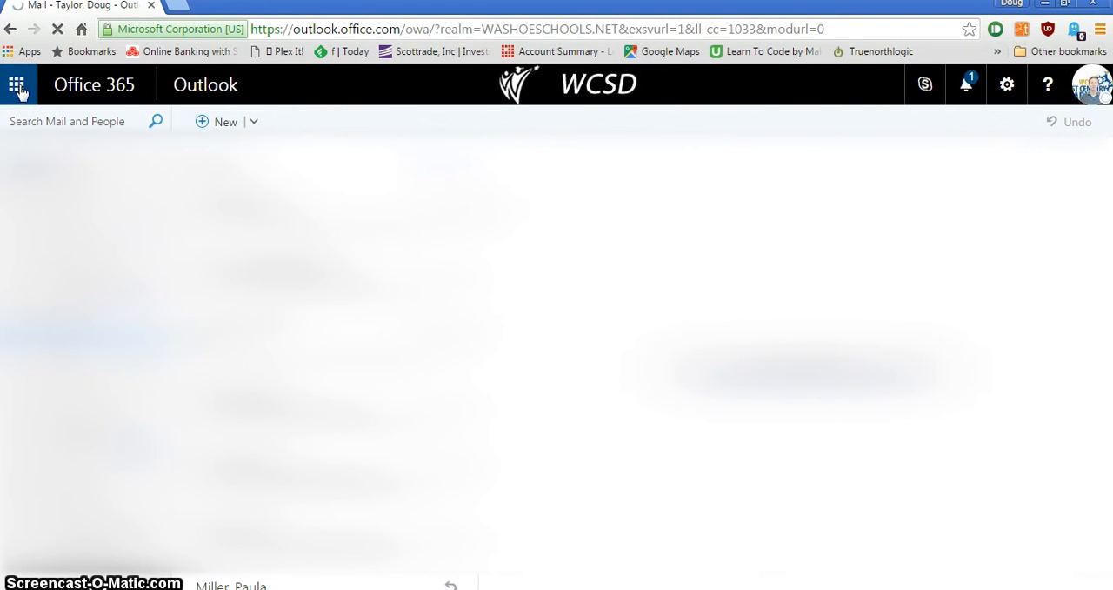
{"action": "left_click", "coordinate": [16, 85]}
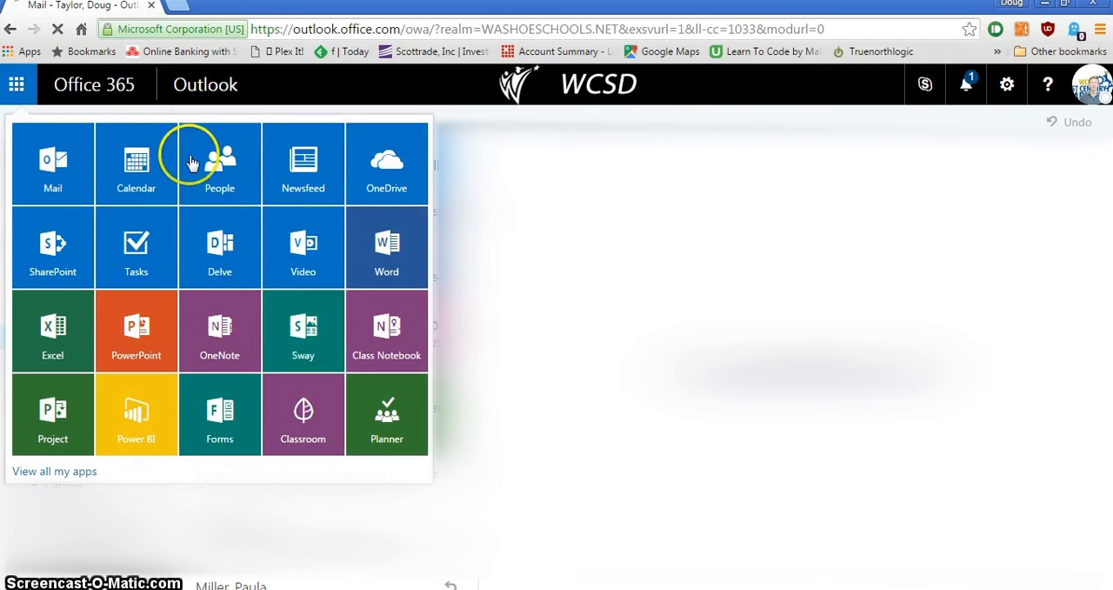
{"action": "left_click", "coordinate": [319, 346]}
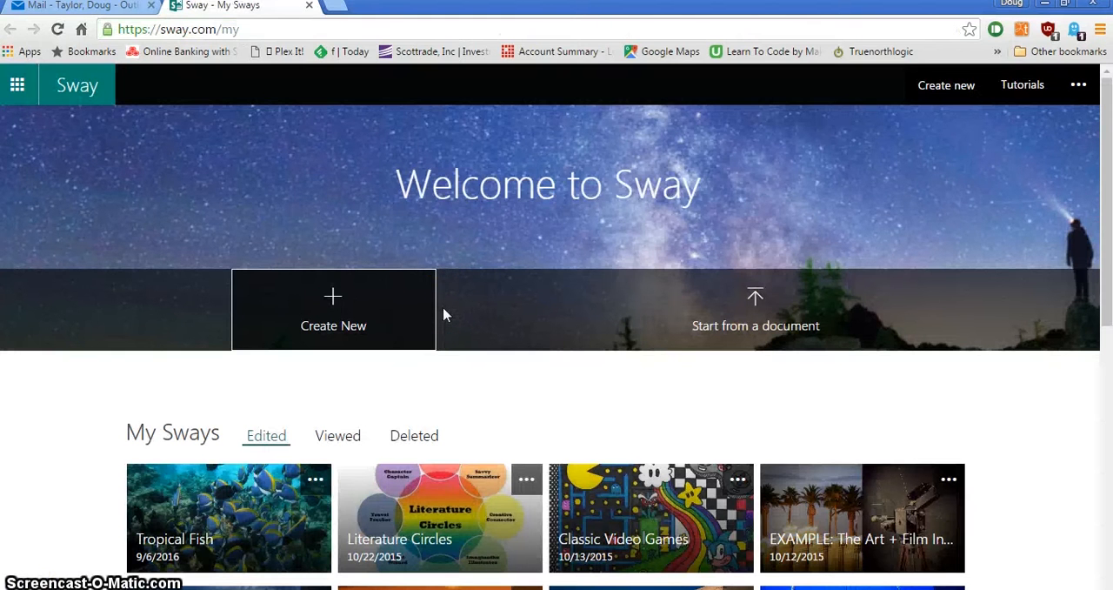
- Look over the existing Sways and templates on the Sway home page, and create a new blank Sway
{"action": "left_click", "coordinate": [493, 252]}
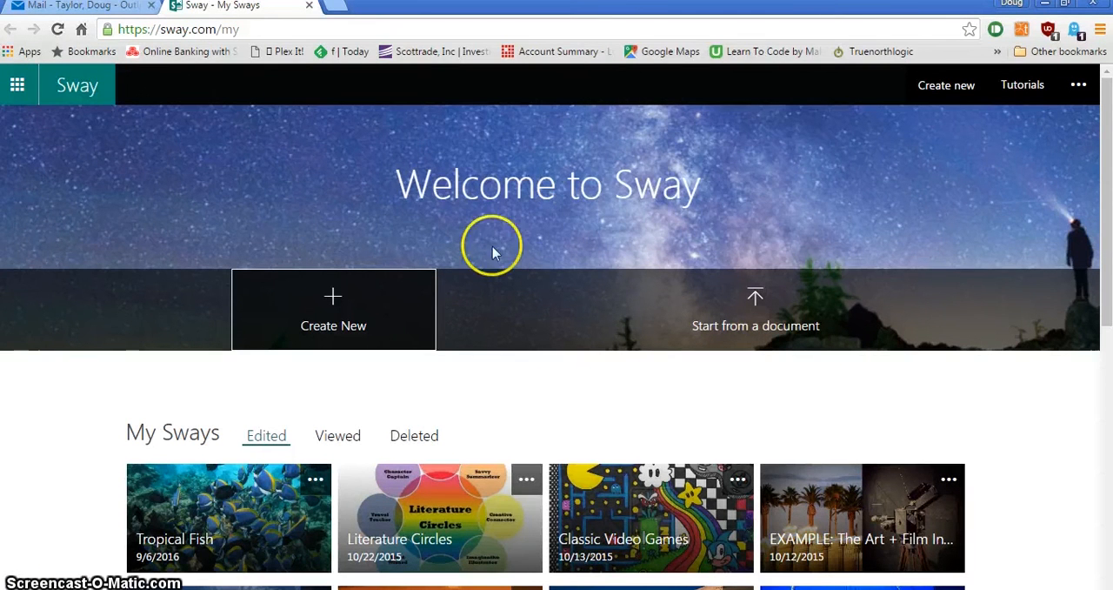
{"action": "scroll", "coordinate": [609, 256], "scroll_direction": "down", "scroll_amount": 5}
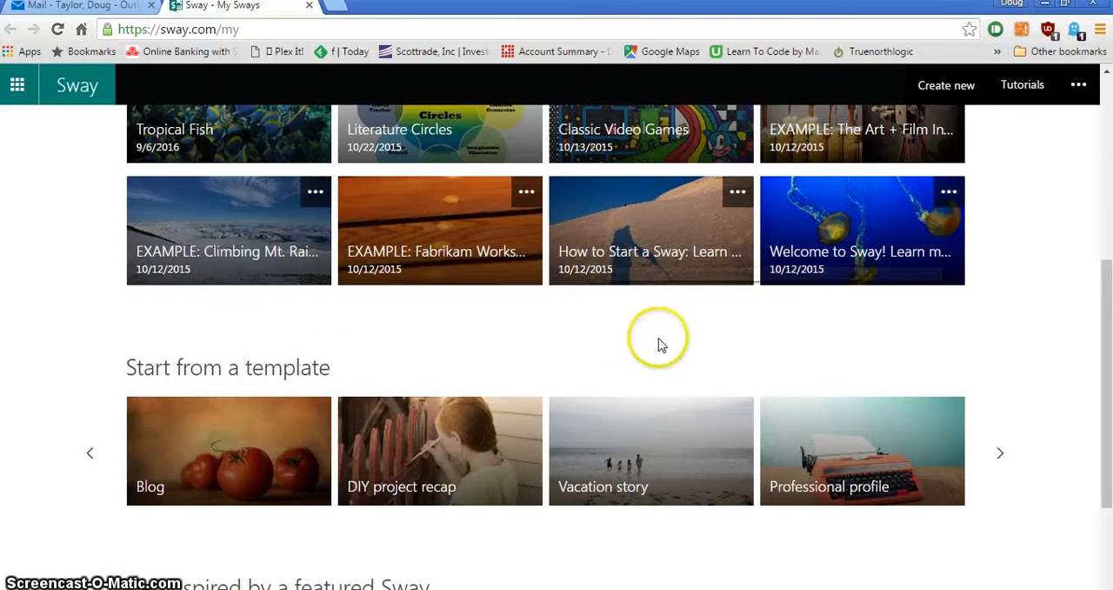
{"action": "scroll", "coordinate": [658, 345], "scroll_direction": "up", "scroll_amount": 5}
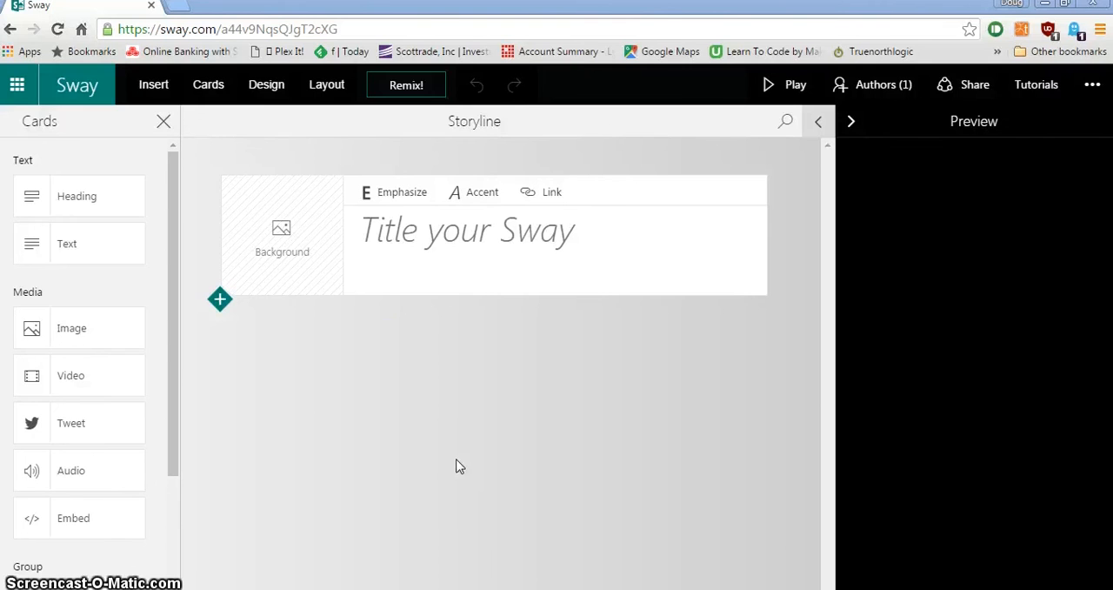
{"action": "left_click", "coordinate": [369, 348]}
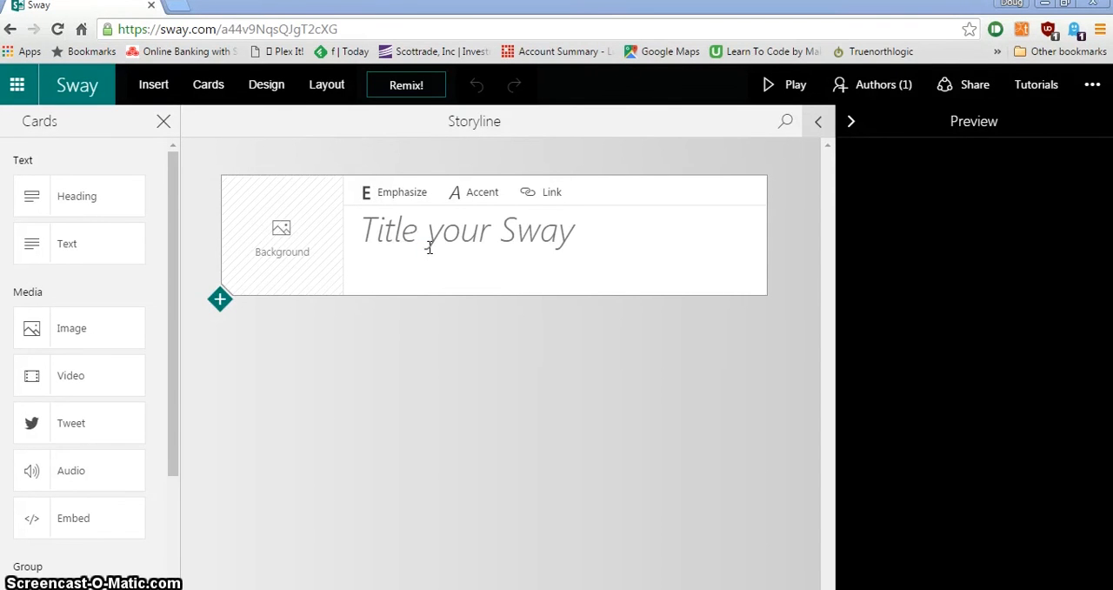
- Title the new Sway "Tropical Fish"
{"action": "left_click", "coordinate": [429, 248]}
{"action": "type", "text": "Tr"}
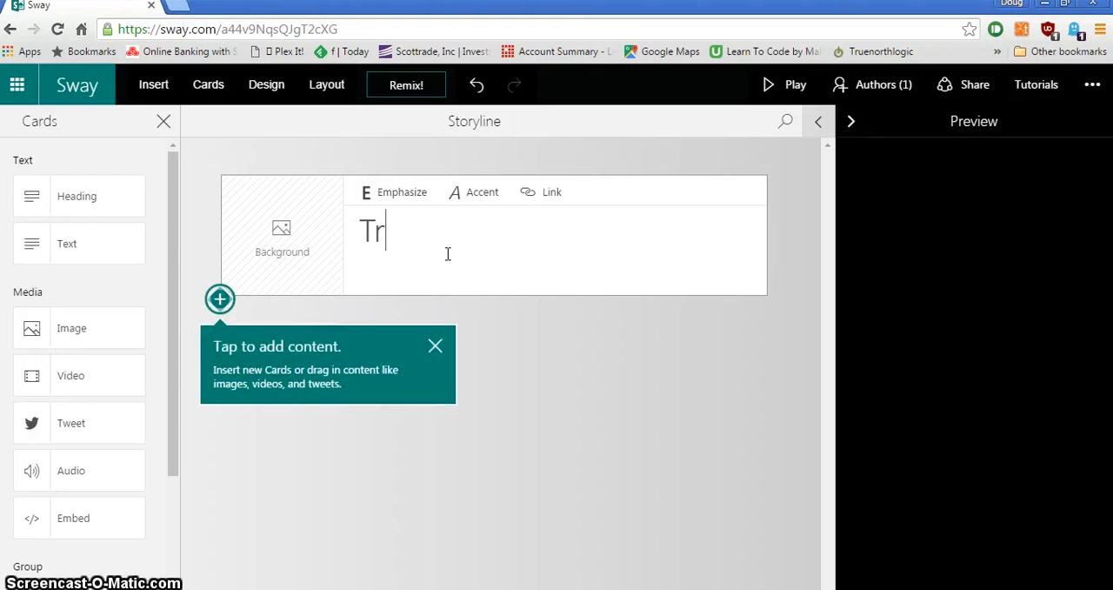
{"action": "type", "text": "opicl"}
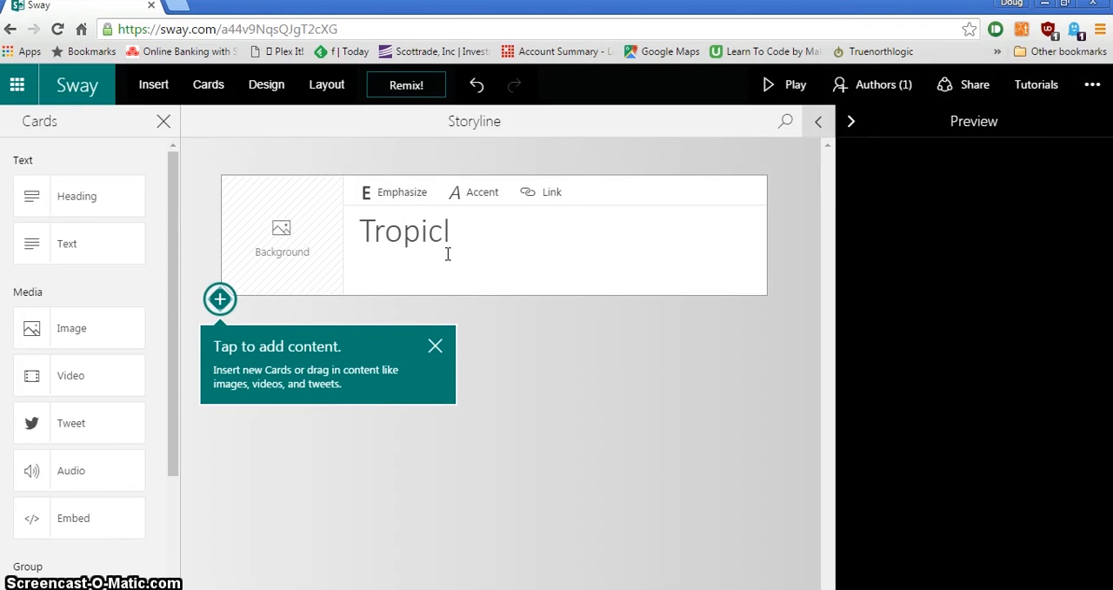
{"action": "key", "text": "BackSpace"}
{"action": "type", "text": "al Fish"}
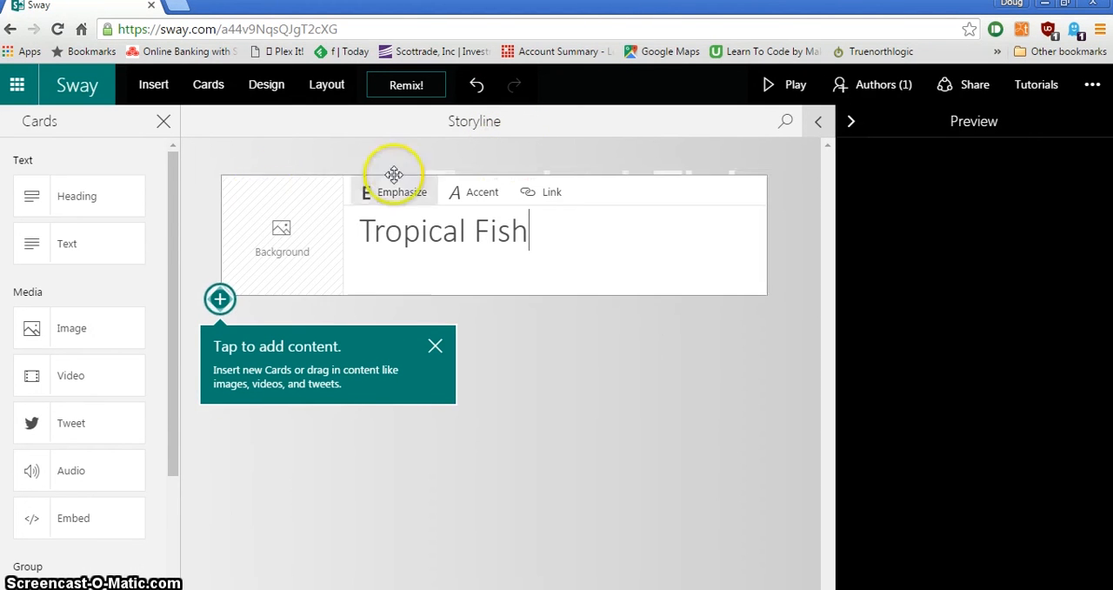
- Set the title card's background to the trop_fish_4 image from the suggested Tropical Fish content
{"action": "left_click", "coordinate": [283, 228]}
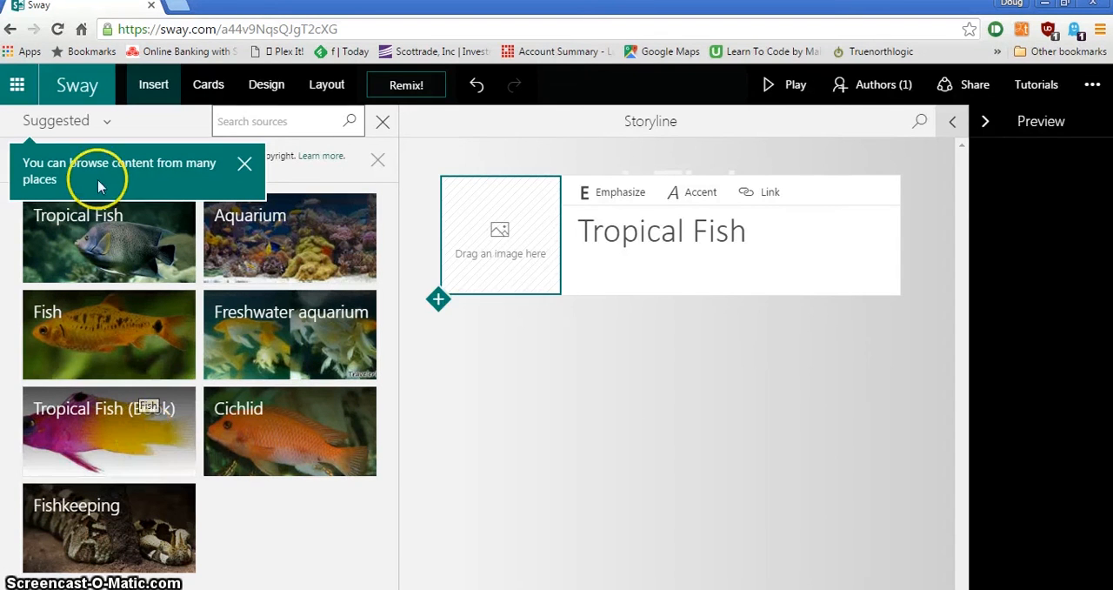
{"action": "left_click", "coordinate": [92, 234]}
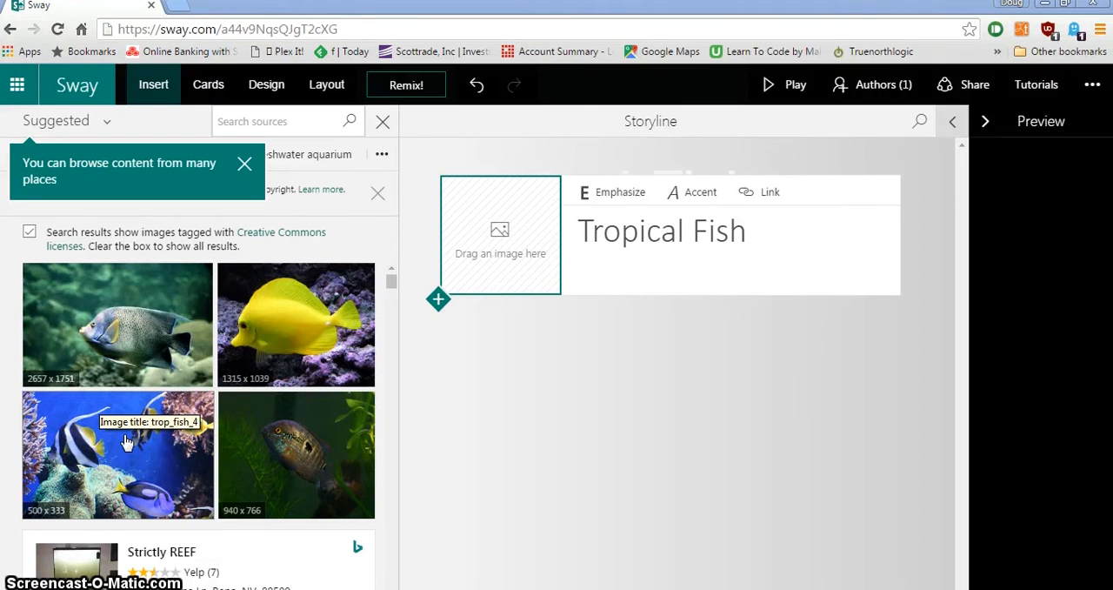
{"action": "scroll", "coordinate": [139, 426], "scroll_direction": "down", "scroll_amount": 4}
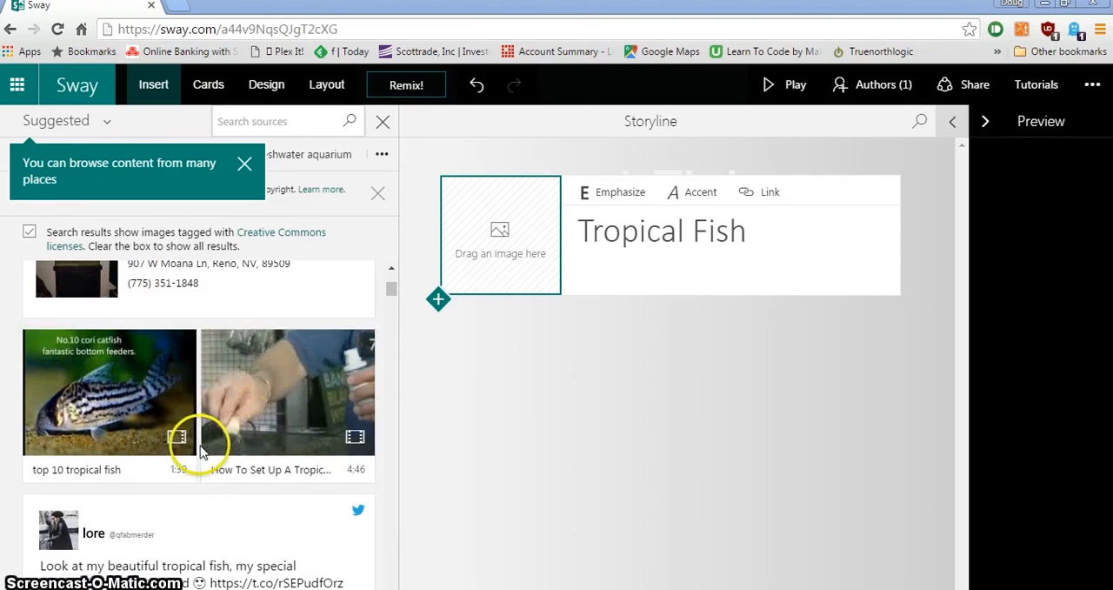
{"action": "scroll", "coordinate": [201, 449], "scroll_direction": "up", "scroll_amount": 4}
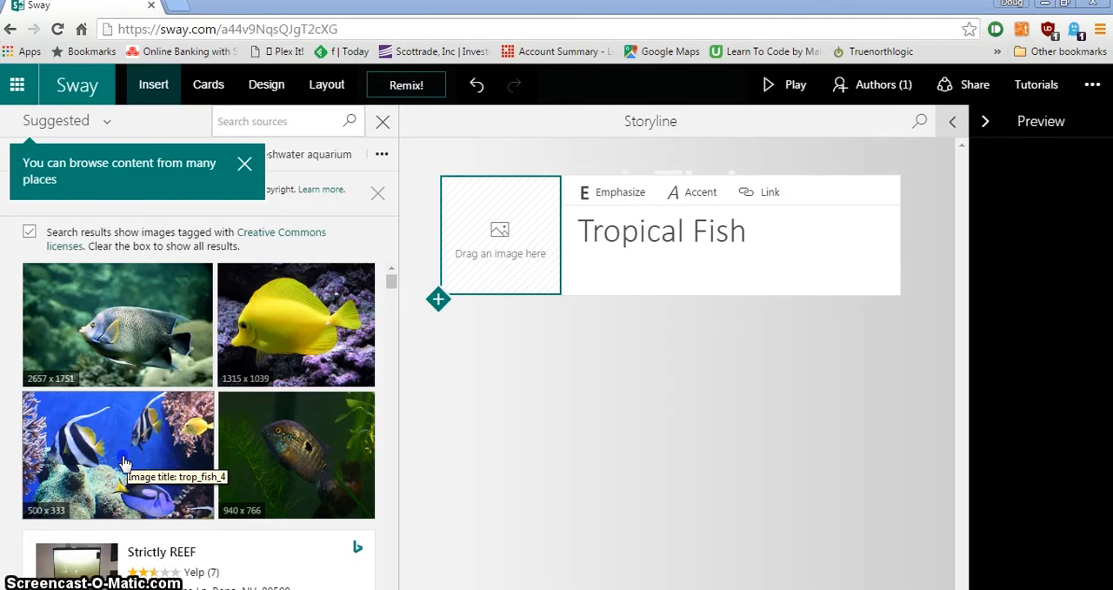
{"action": "left_click_drag", "start_coordinate": [128, 459], "coordinate": [513, 261]}
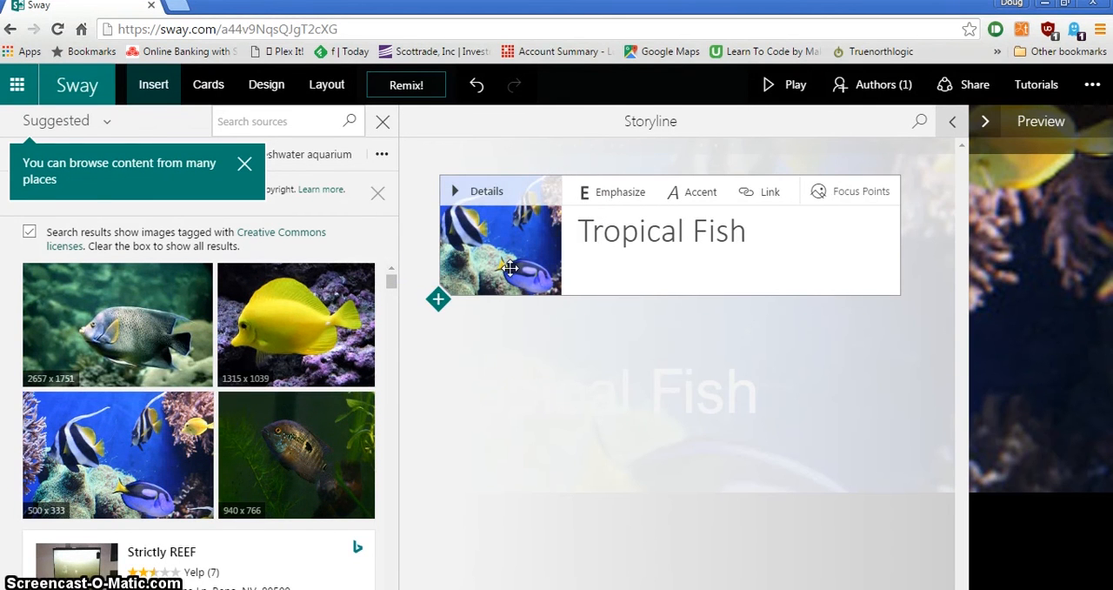
- Preview the title with its background image, and return to the storyline
{"action": "left_click", "coordinate": [1028, 168]}
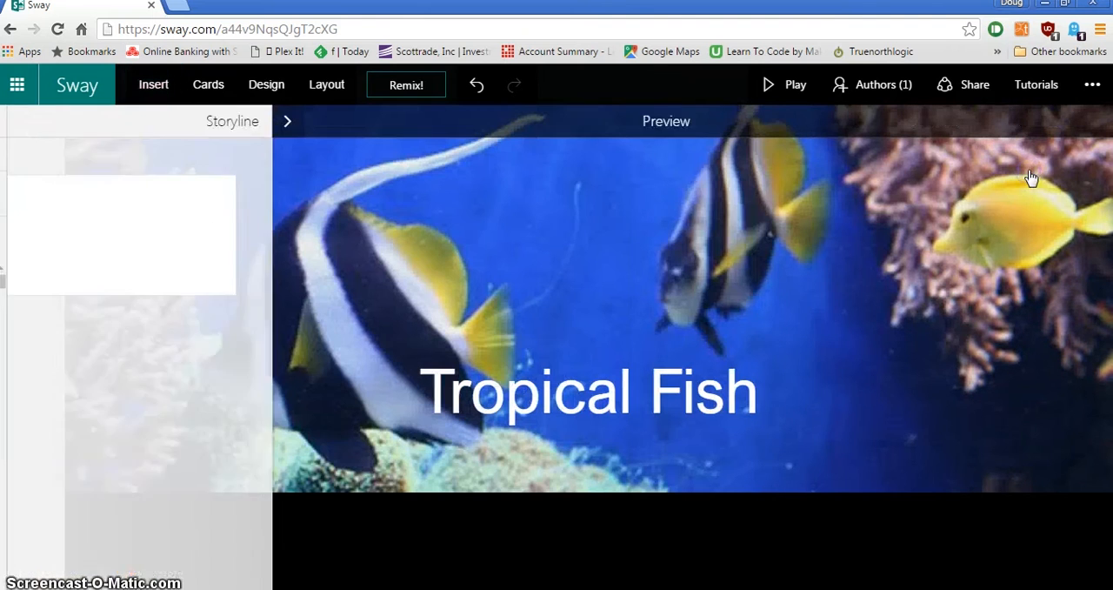
{"action": "left_click", "coordinate": [1012, 183]}
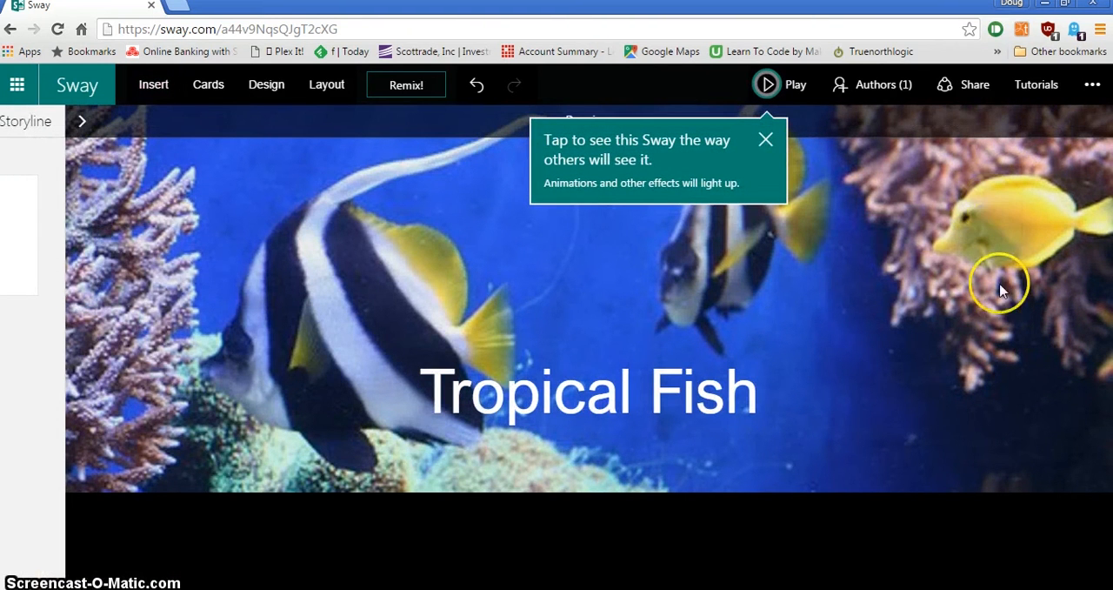
{"action": "left_click", "coordinate": [37, 160]}
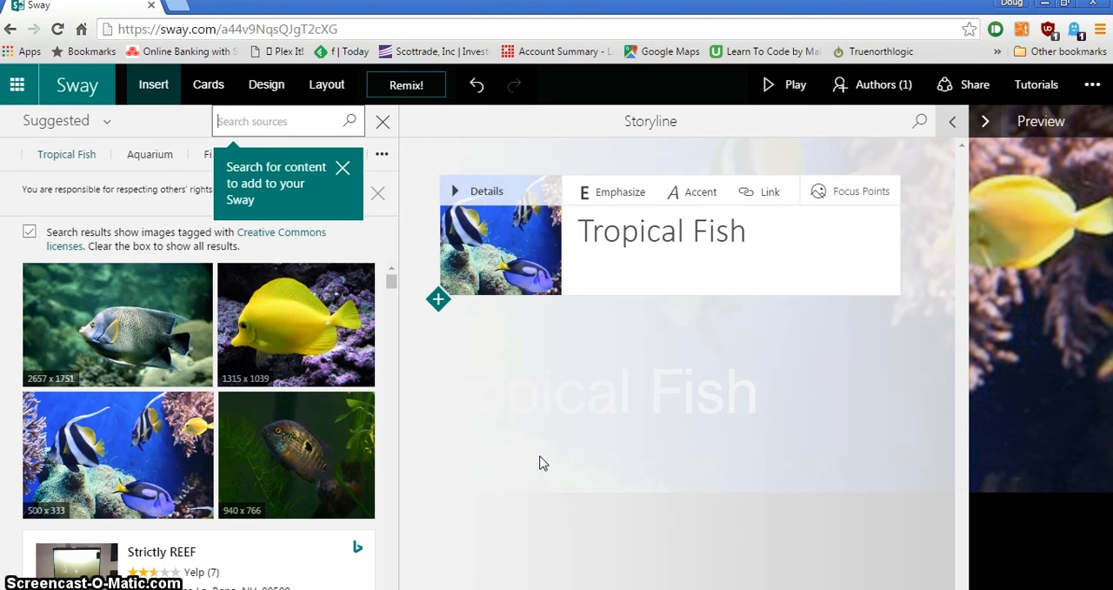
- Add a text card below the title card reading "This presentation is about tropical fish."
{"action": "left_click", "coordinate": [210, 87]}
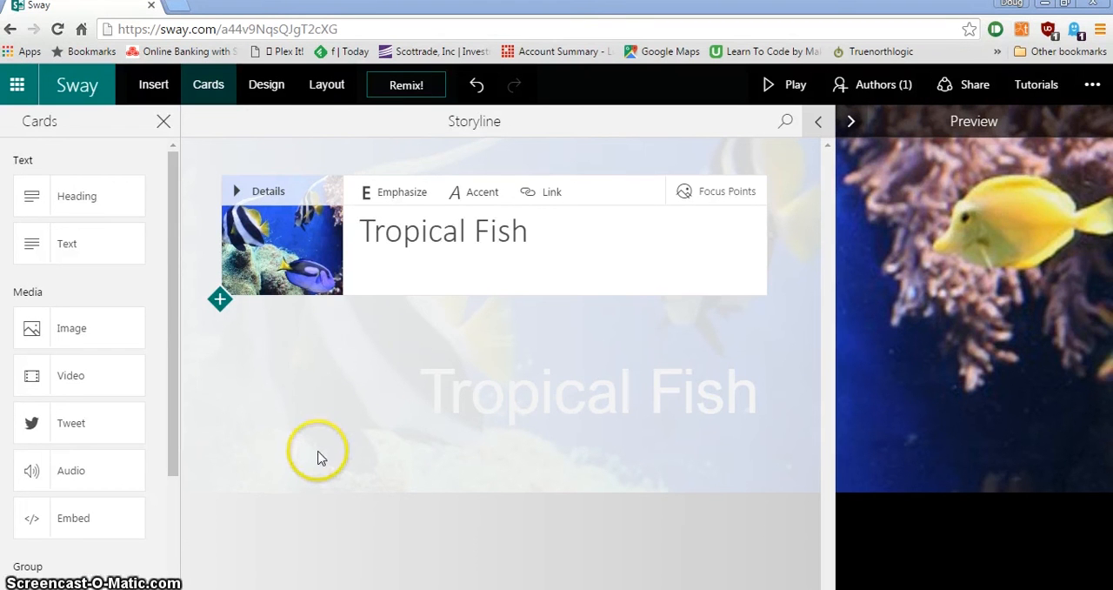
{"action": "left_click", "coordinate": [72, 248]}
{"action": "left_click_drag", "start_coordinate": [72, 248], "coordinate": [463, 366]}
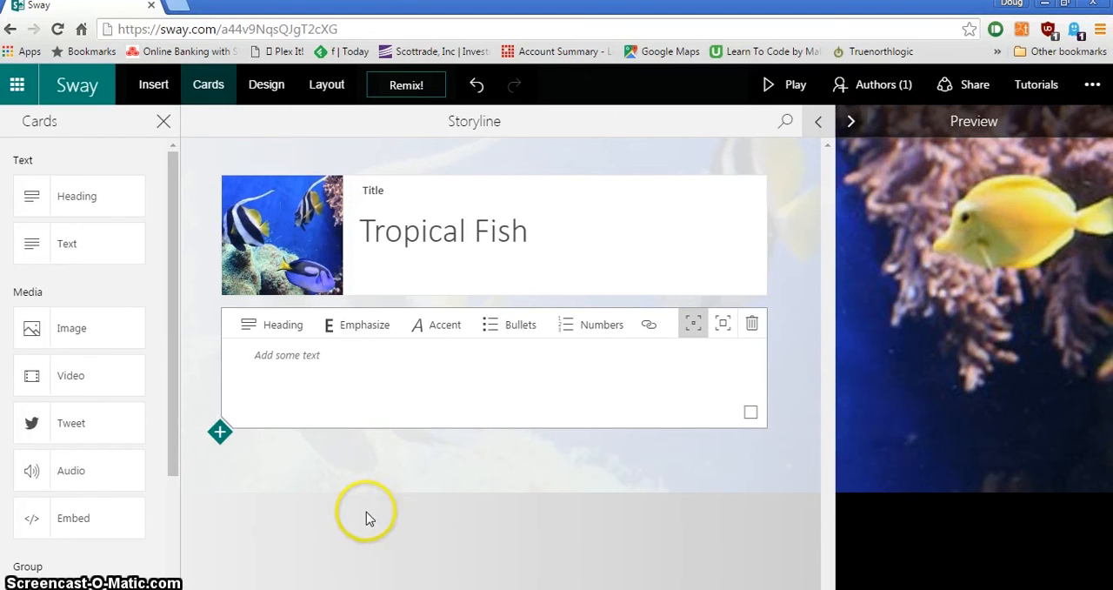
{"action": "left_click", "coordinate": [356, 365]}
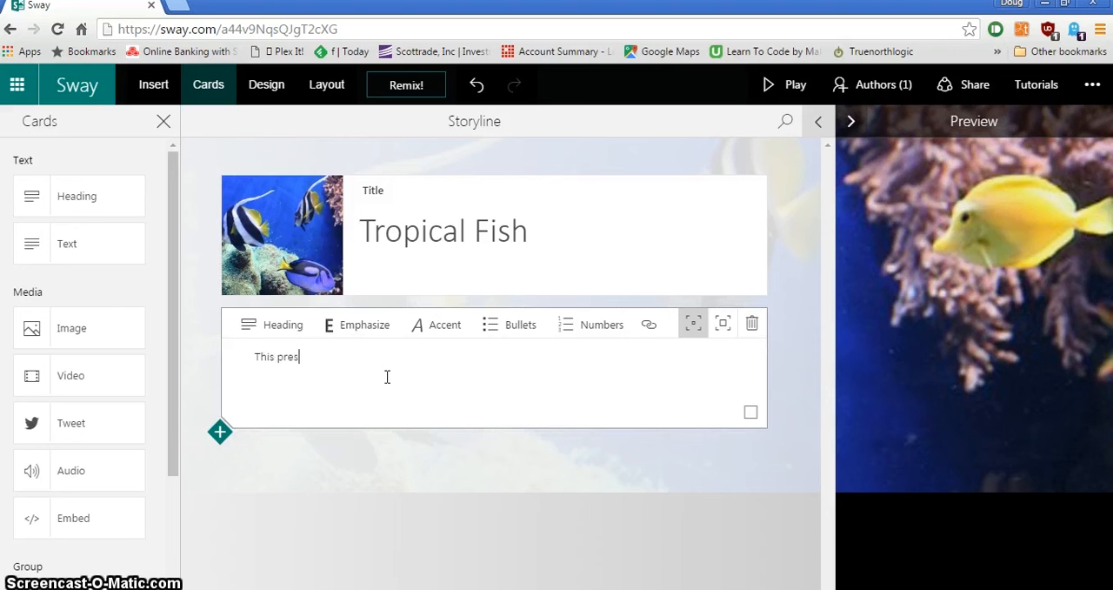
{"action": "type", "text": "This presentation is about"}
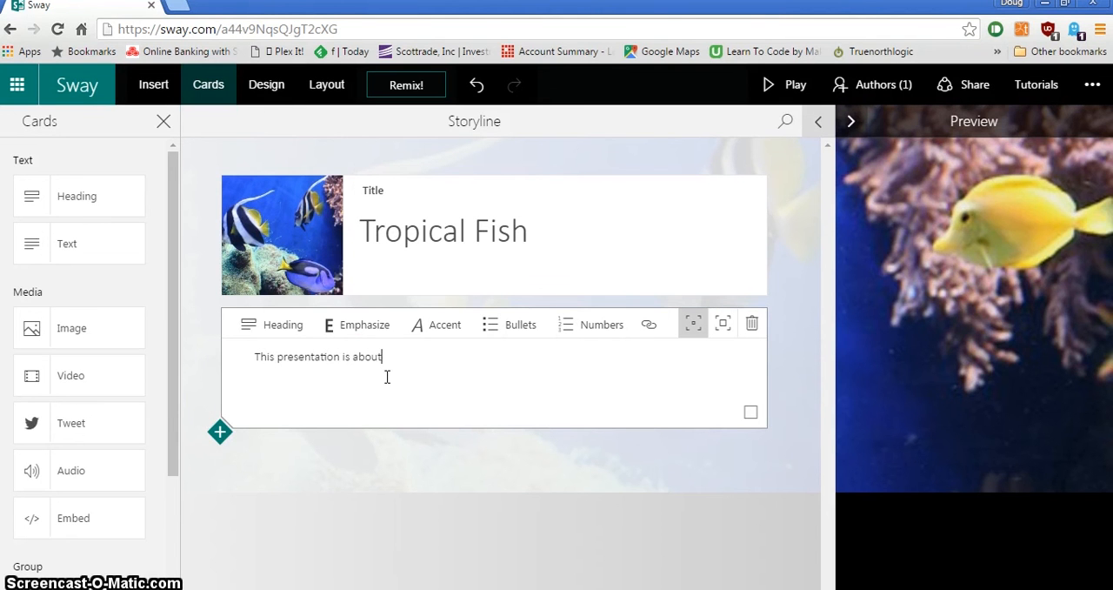
{"action": "type", "text": " tropical fish."}
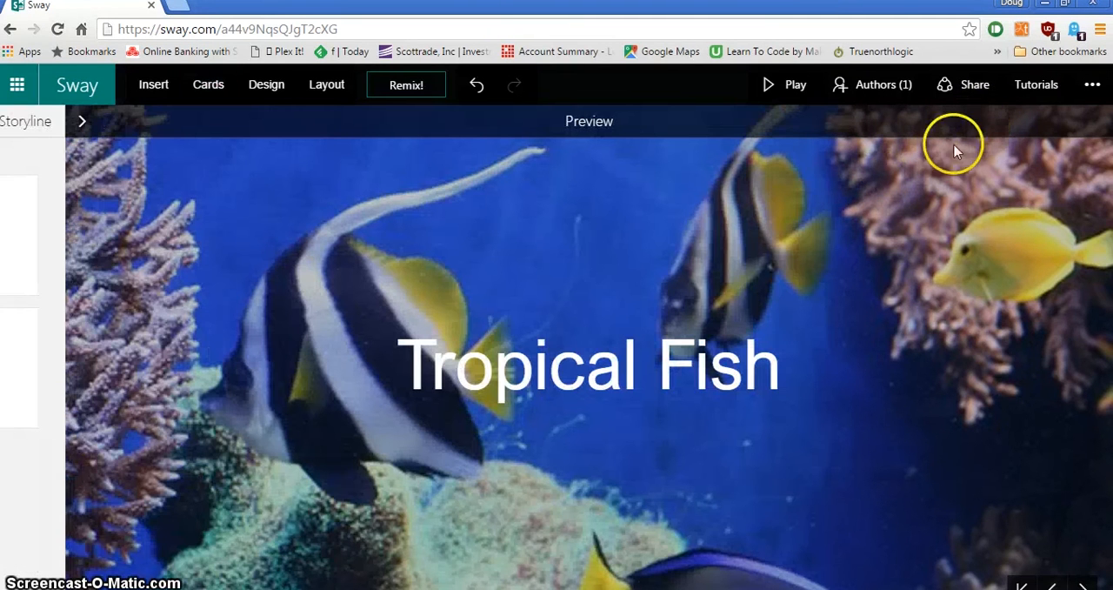
- Play the Sway, advance from the title to the text section, and return to editing
{"action": "left_click", "coordinate": [796, 85]}
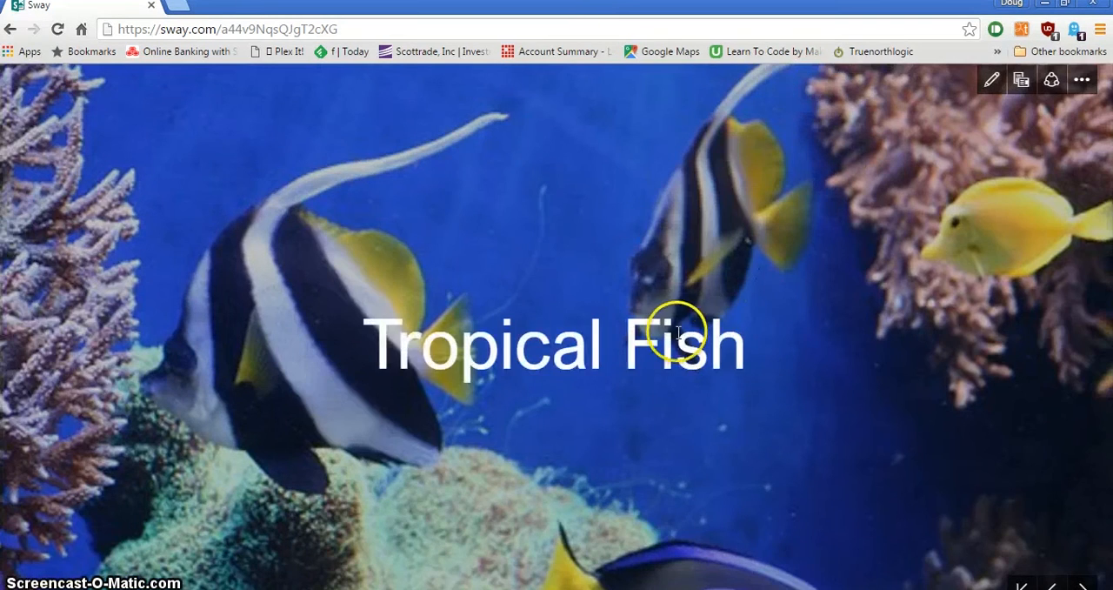
{"action": "left_click", "coordinate": [1084, 584]}
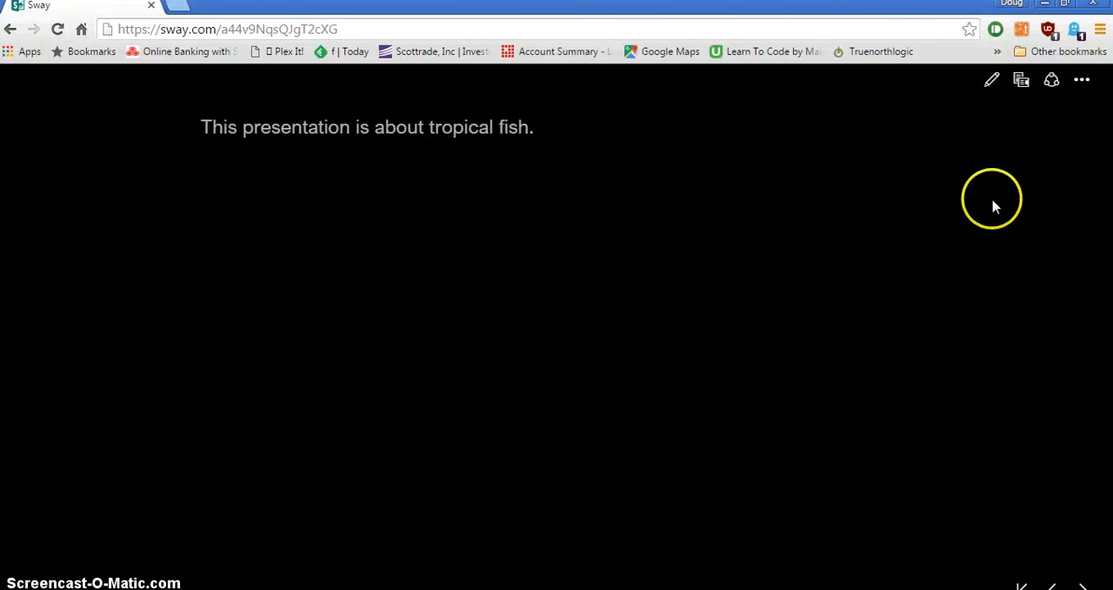
{"action": "left_click", "coordinate": [989, 83]}
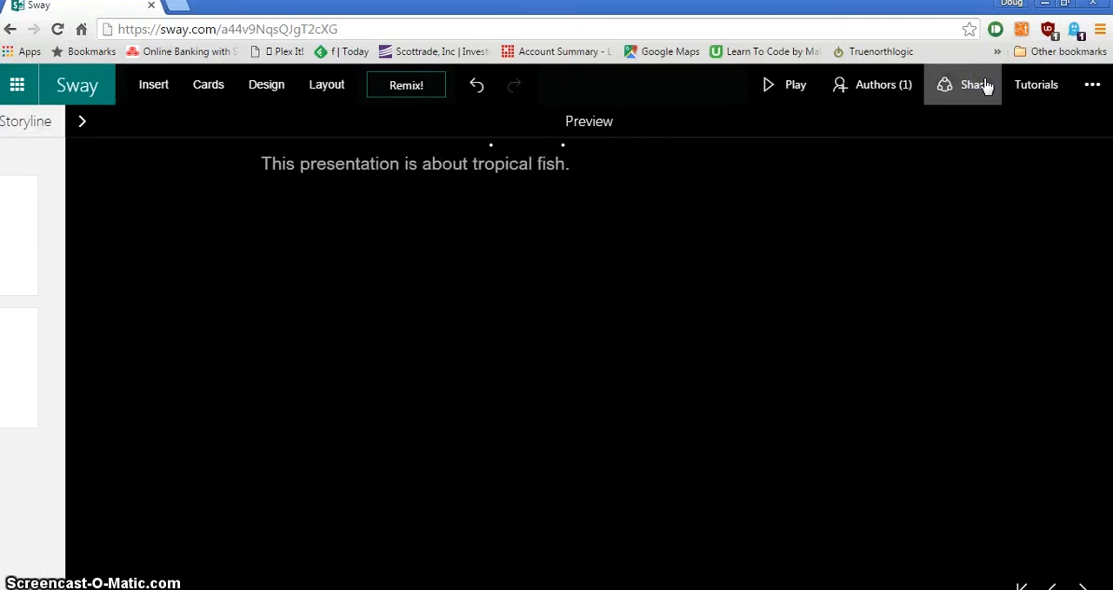
- Switch the Sway to the vertically scrolling layout, play it through, and return to editing
{"action": "left_click", "coordinate": [325, 86]}
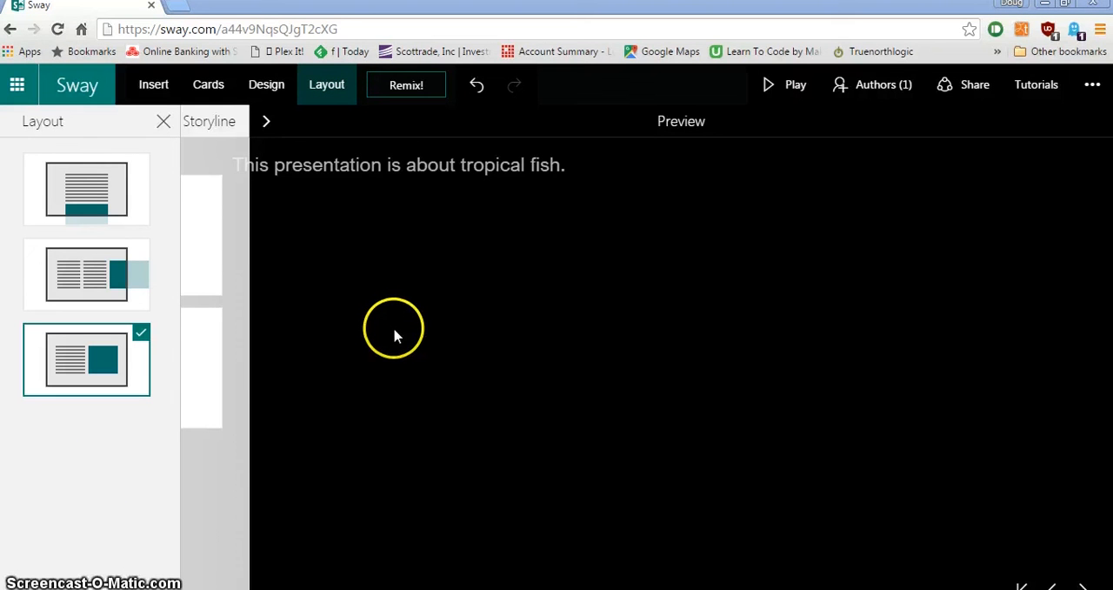
{"action": "left_click", "coordinate": [89, 203]}
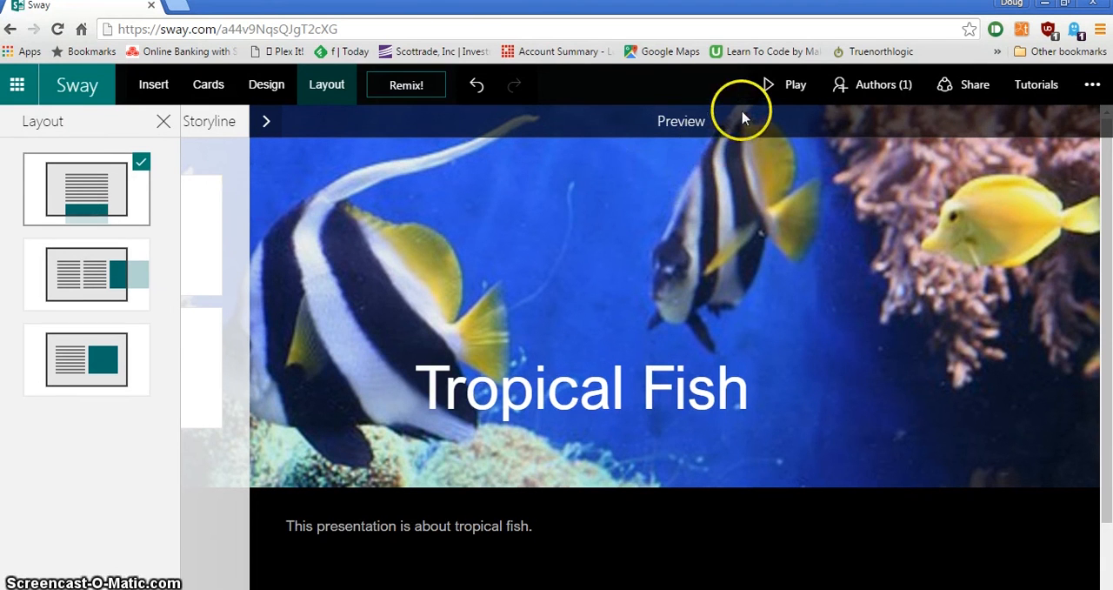
{"action": "left_click", "coordinate": [778, 86]}
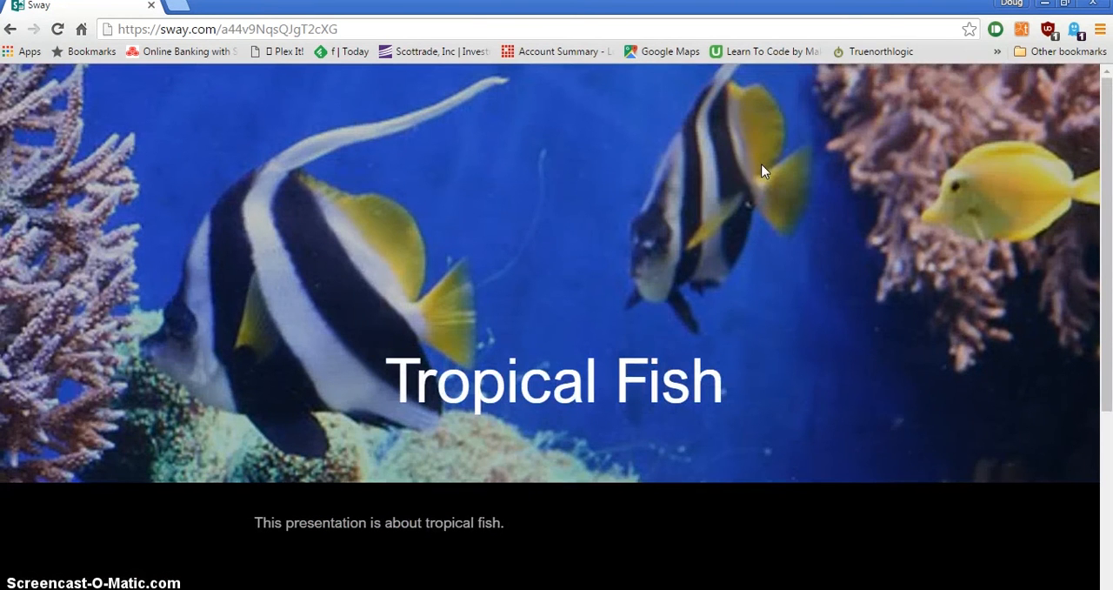
{"action": "scroll", "coordinate": [803, 511], "scroll_direction": "down", "scroll_amount": 3}
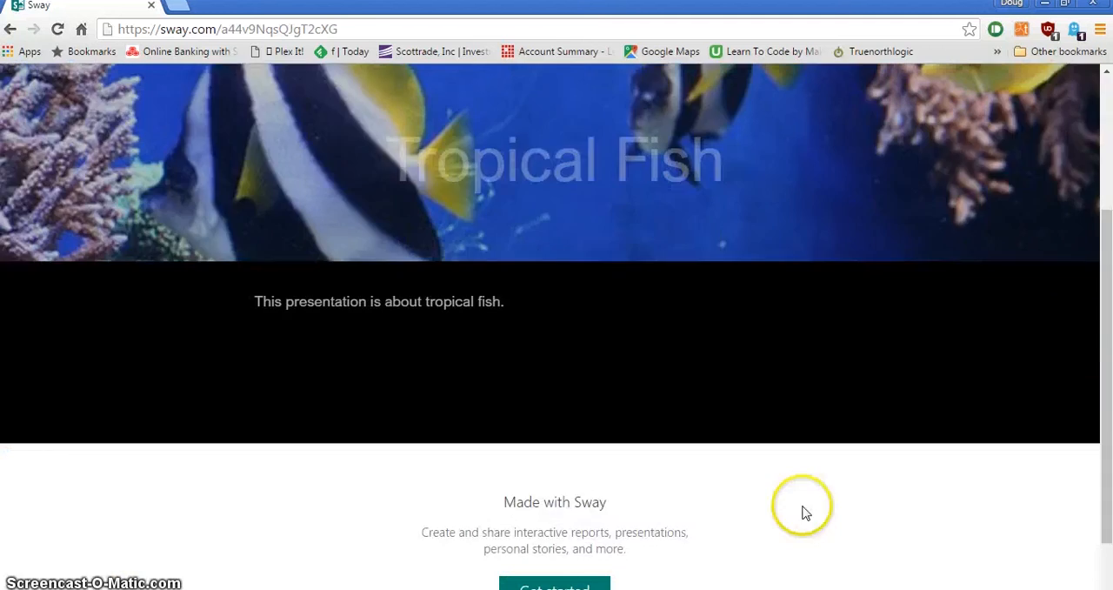
{"action": "scroll", "coordinate": [802, 503], "scroll_direction": "up", "scroll_amount": 3}
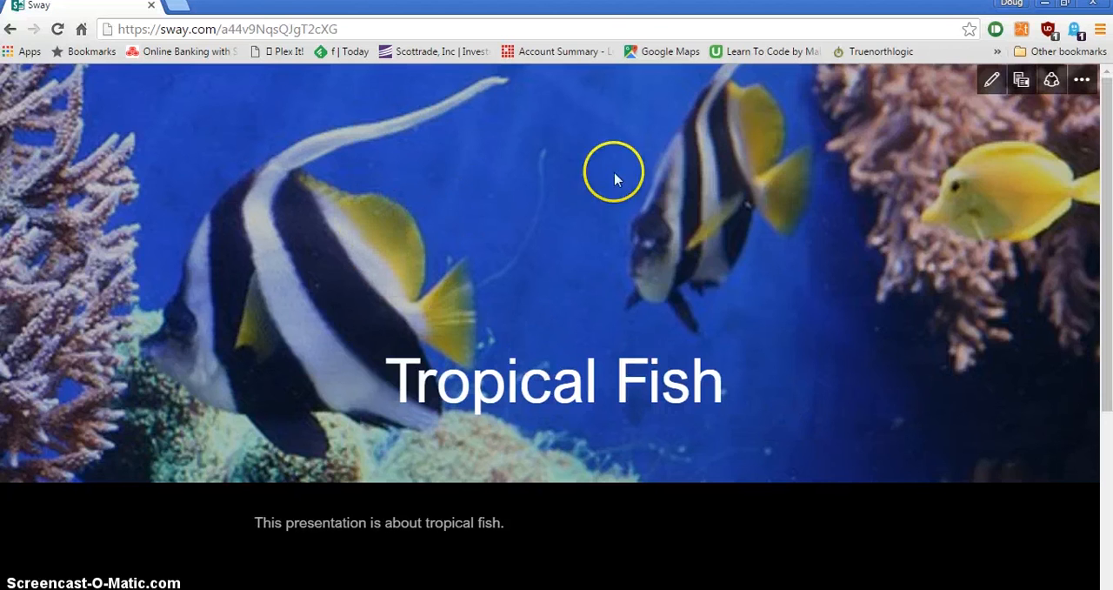
{"action": "left_click", "coordinate": [992, 81]}
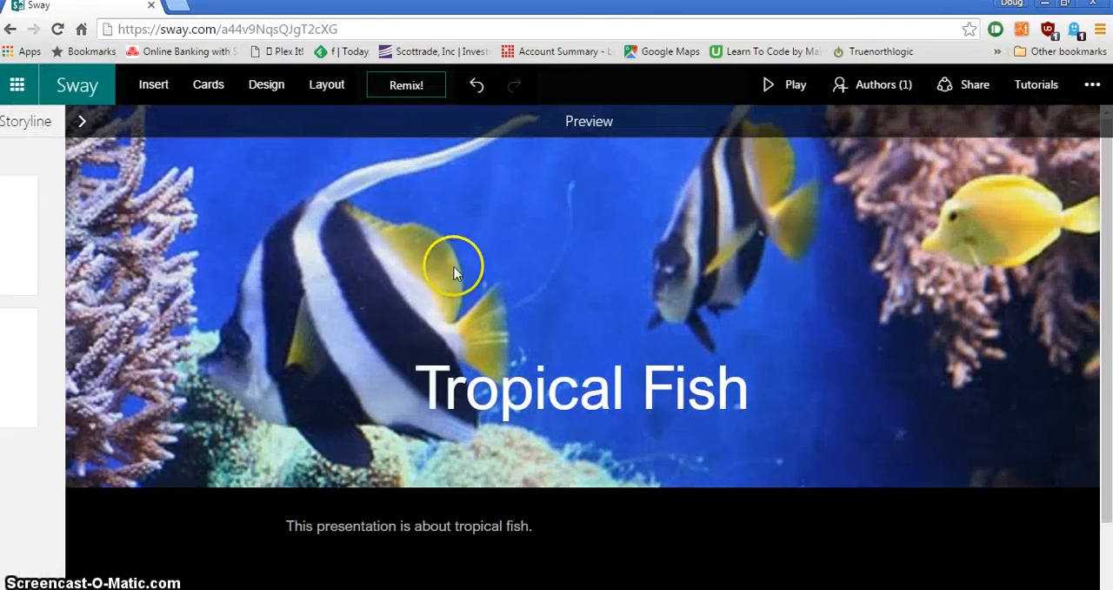
- Switch the Sway to the horizontally scrolling layout and play it
{"action": "left_click", "coordinate": [327, 87]}
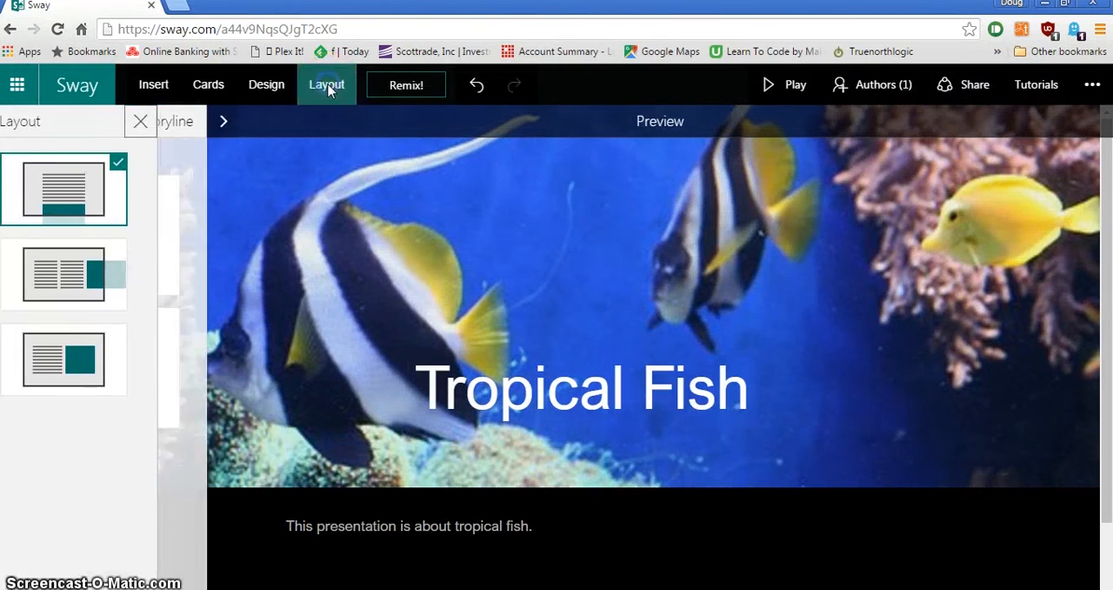
{"action": "left_click", "coordinate": [101, 282]}
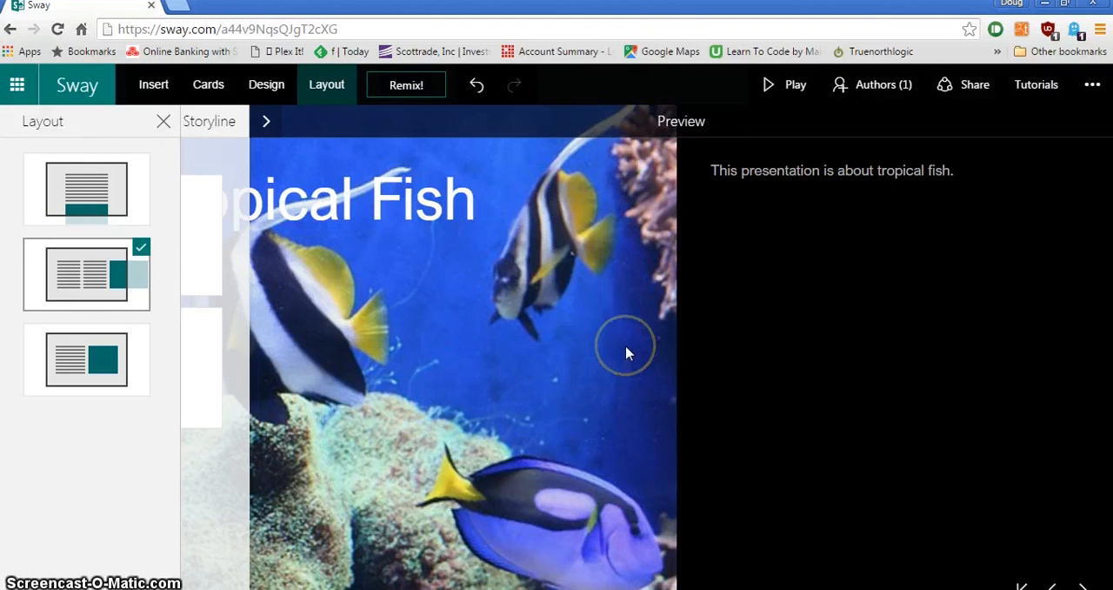
{"action": "left_click", "coordinate": [798, 96]}
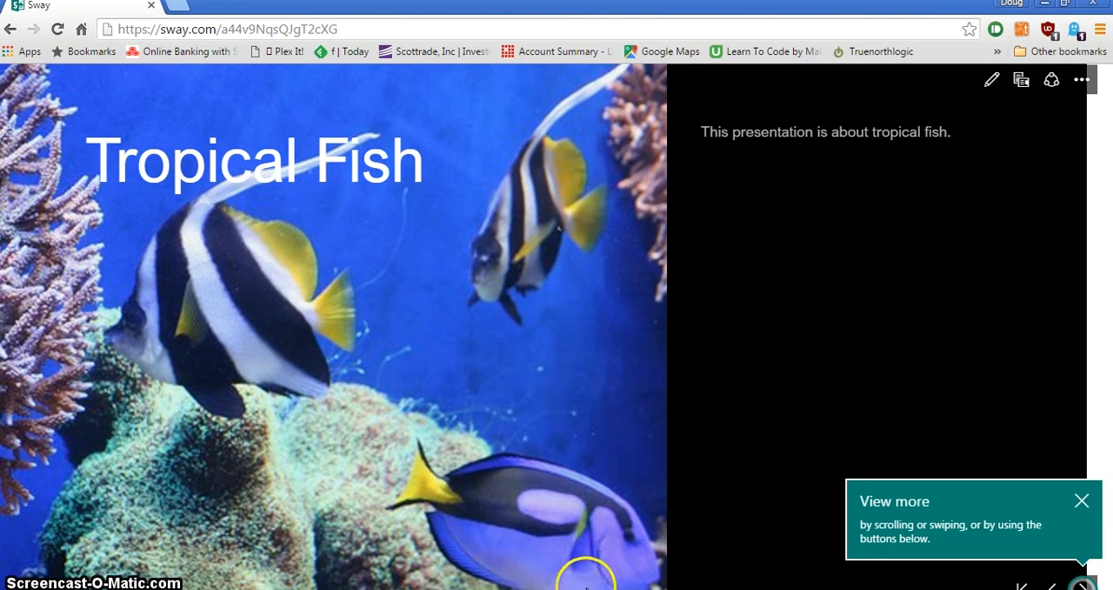
- Advance the playing horizontal Sway and return to editing
{"action": "left_click", "coordinate": [1082, 585]}
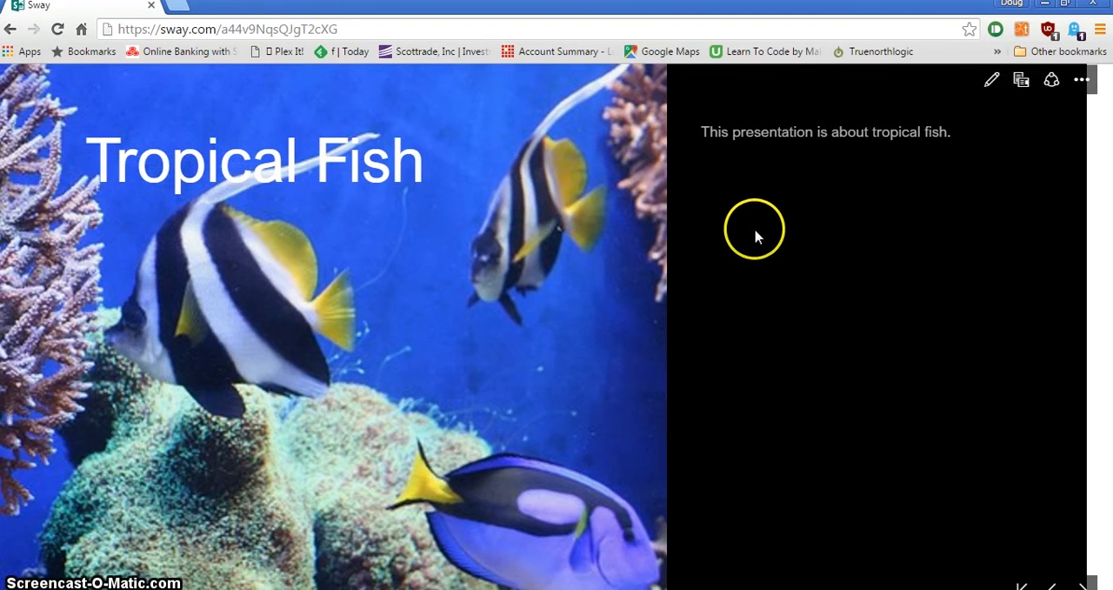
{"action": "left_click", "coordinate": [991, 80]}
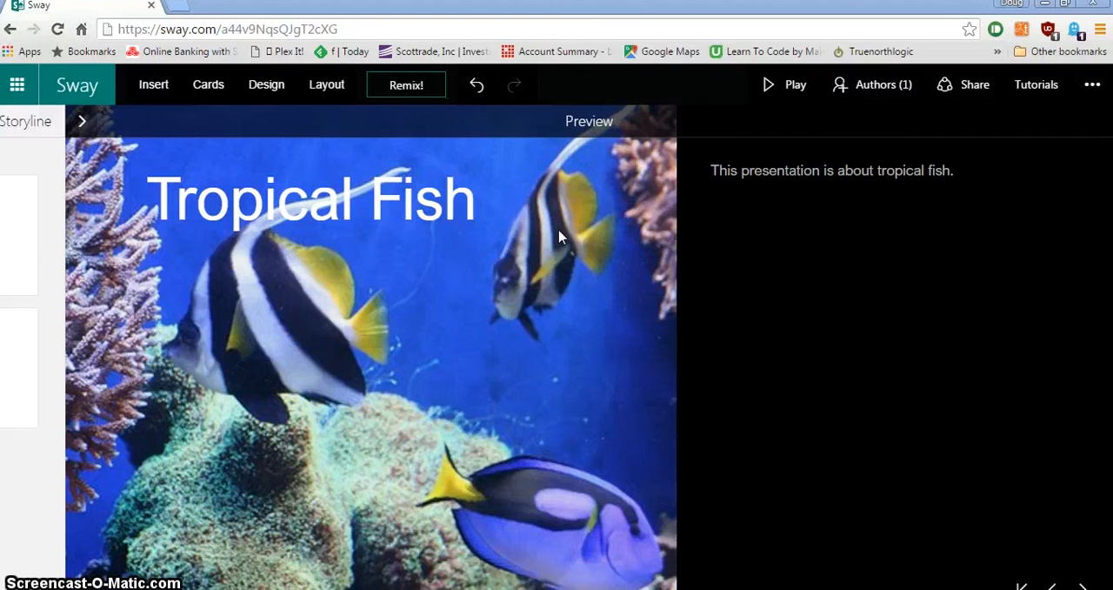
- Try the blue-headed design with the white text area, and apply the solid teal design to the Sway
{"action": "left_click", "coordinate": [273, 86]}
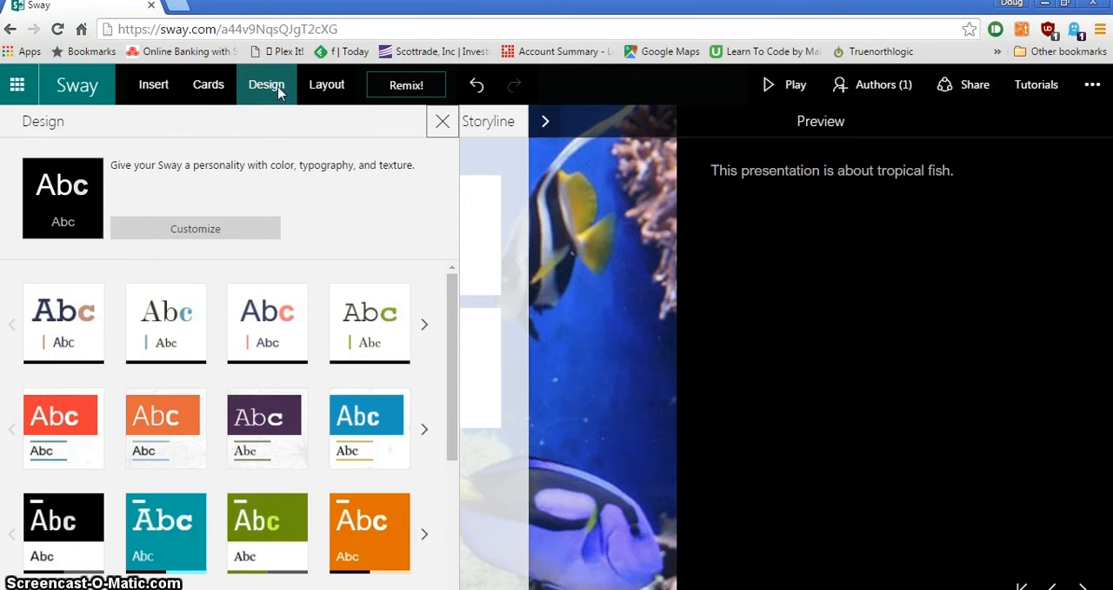
{"action": "left_click", "coordinate": [278, 94]}
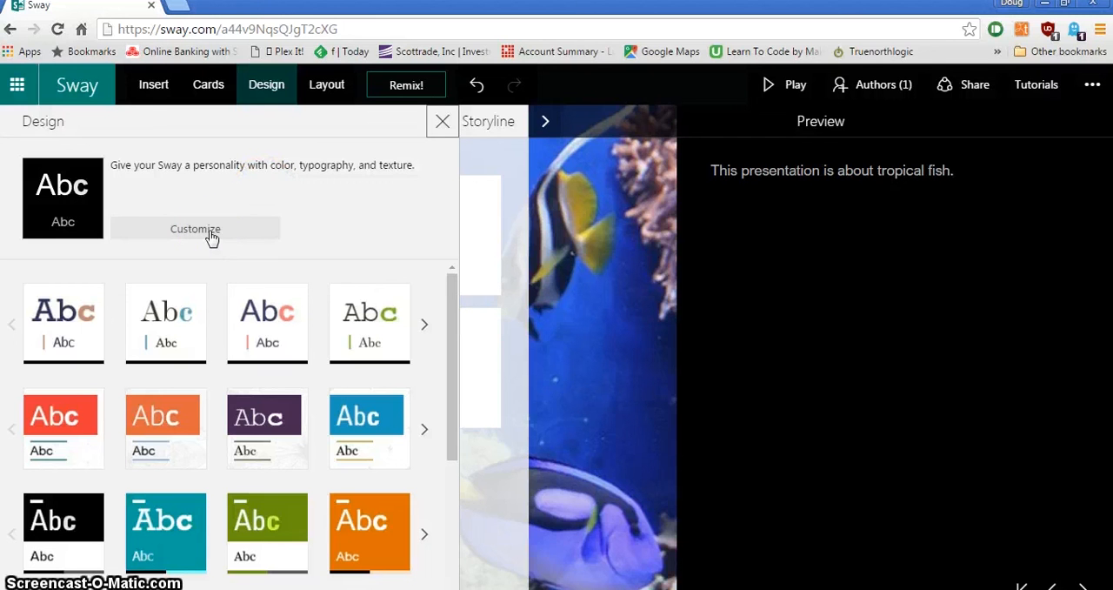
{"action": "left_click", "coordinate": [363, 421]}
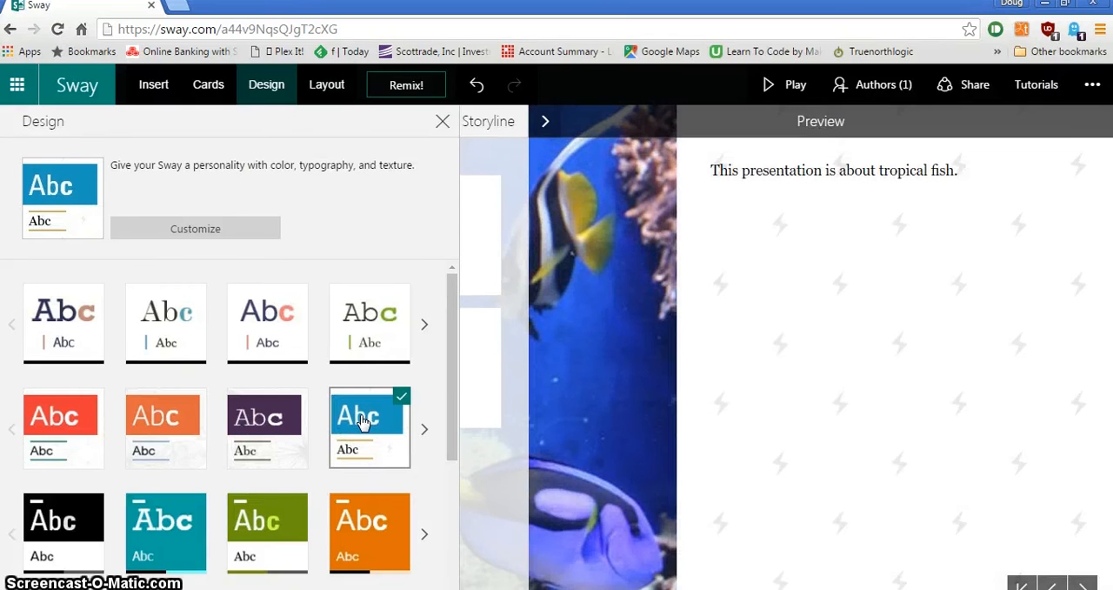
{"action": "scroll", "coordinate": [363, 421], "scroll_direction": "down", "scroll_amount": 2}
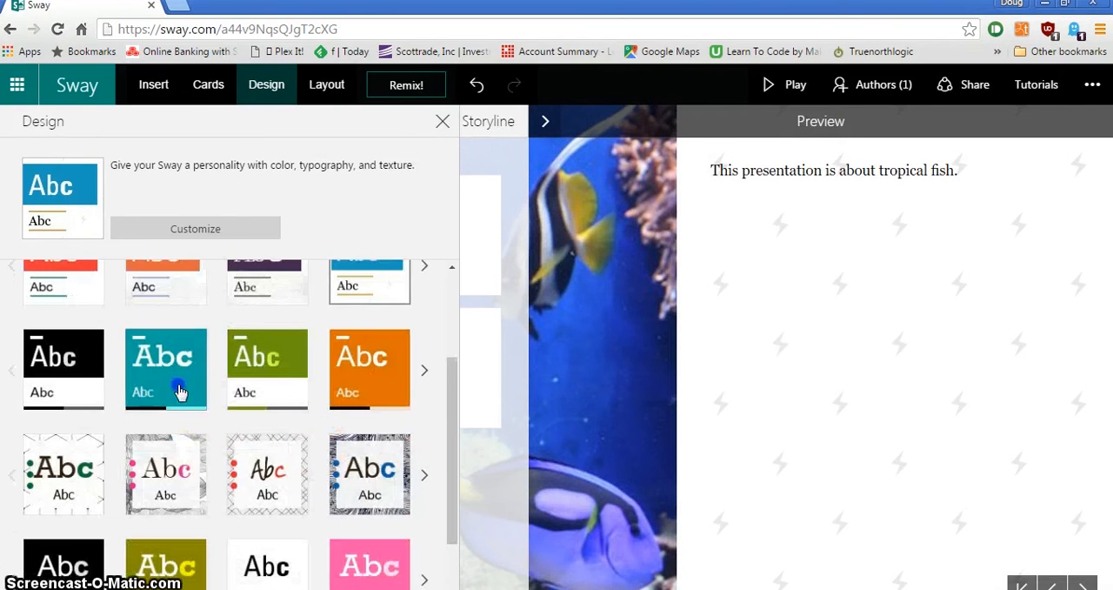
{"action": "left_click", "coordinate": [179, 390]}
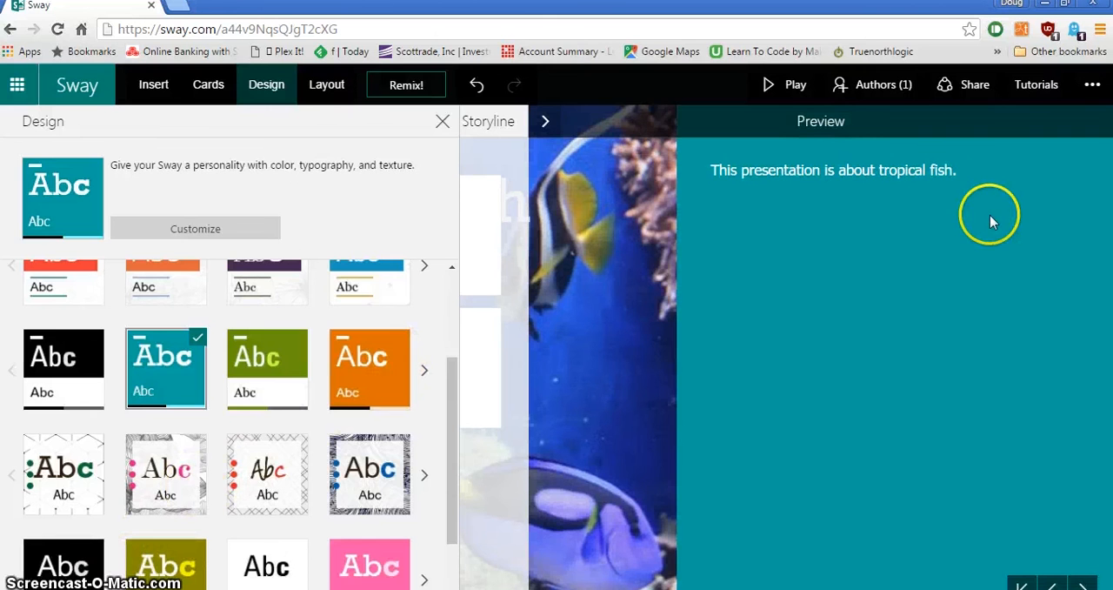
- Emphasize the sentence in the text card and raise the card's focus to the middle level
{"action": "left_click", "coordinate": [216, 87]}
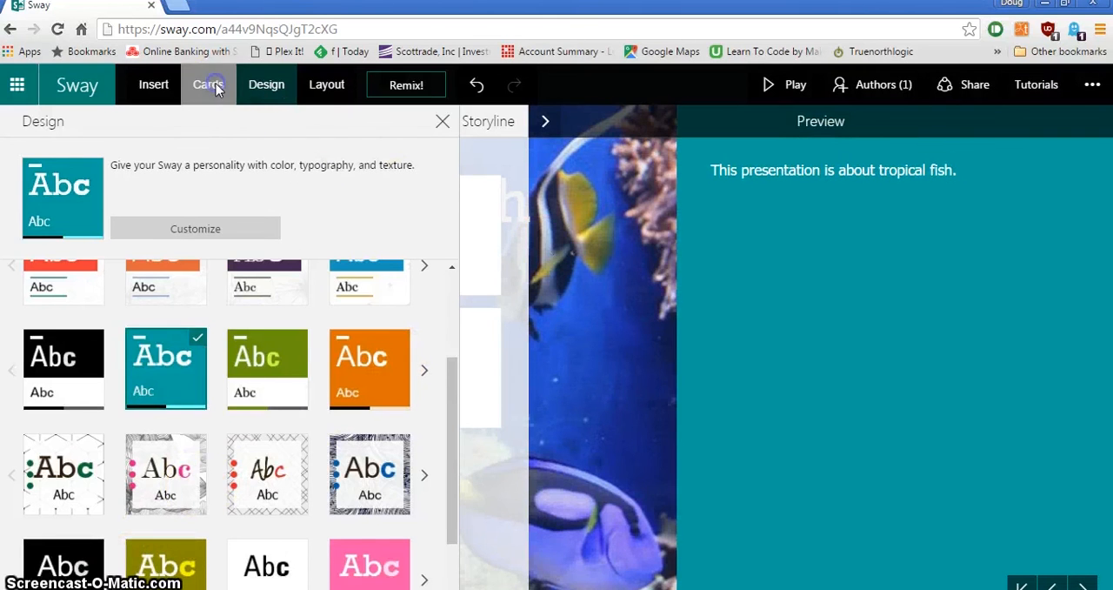
{"action": "triple_click", "coordinate": [468, 364]}
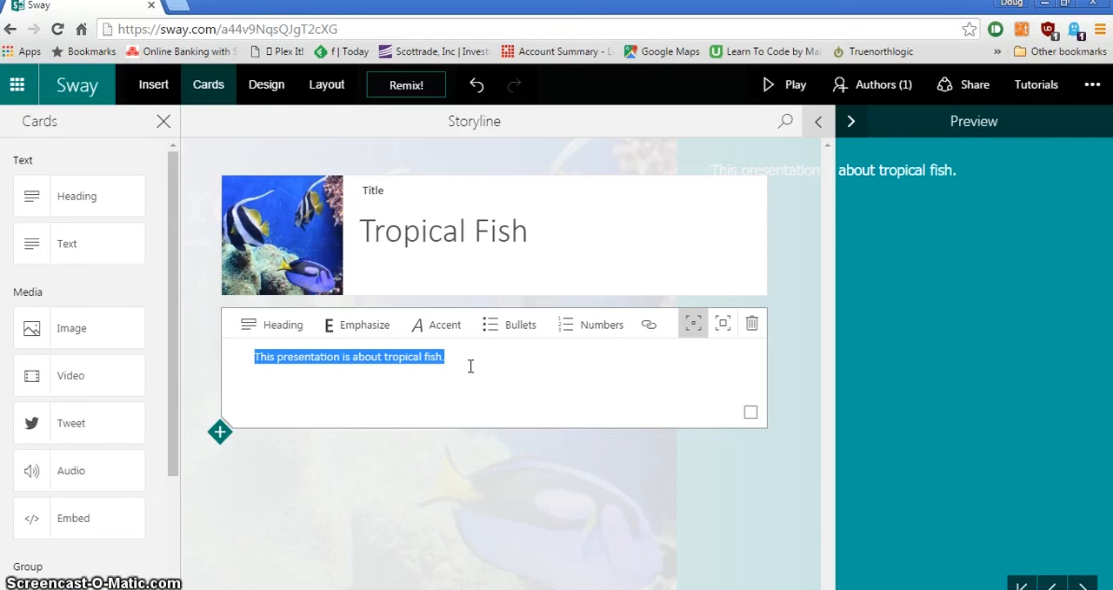
{"action": "left_click", "coordinate": [374, 335]}
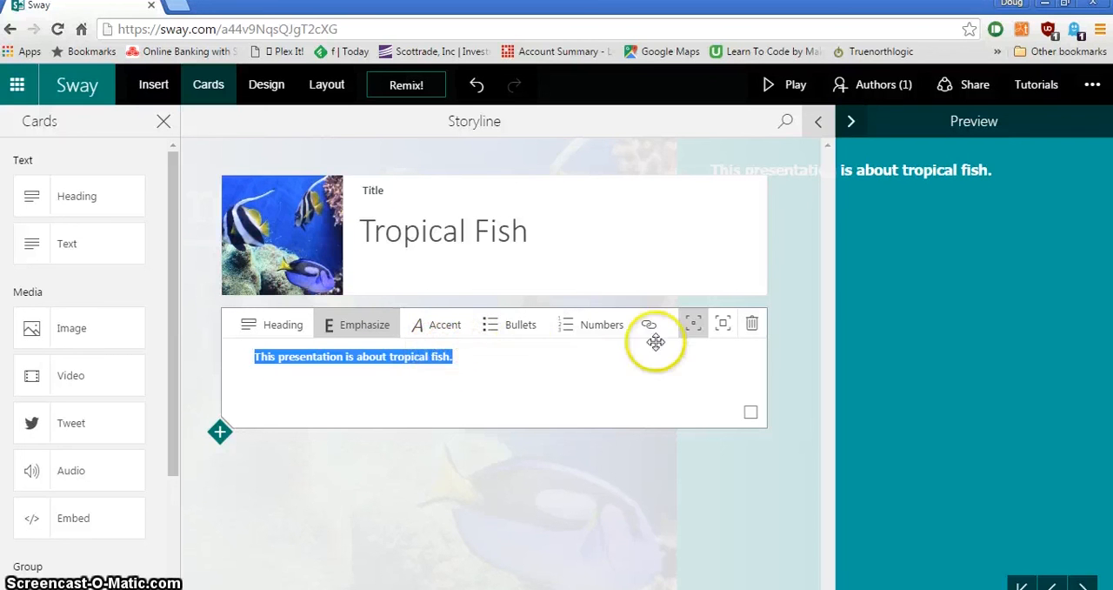
{"action": "left_click", "coordinate": [727, 330]}
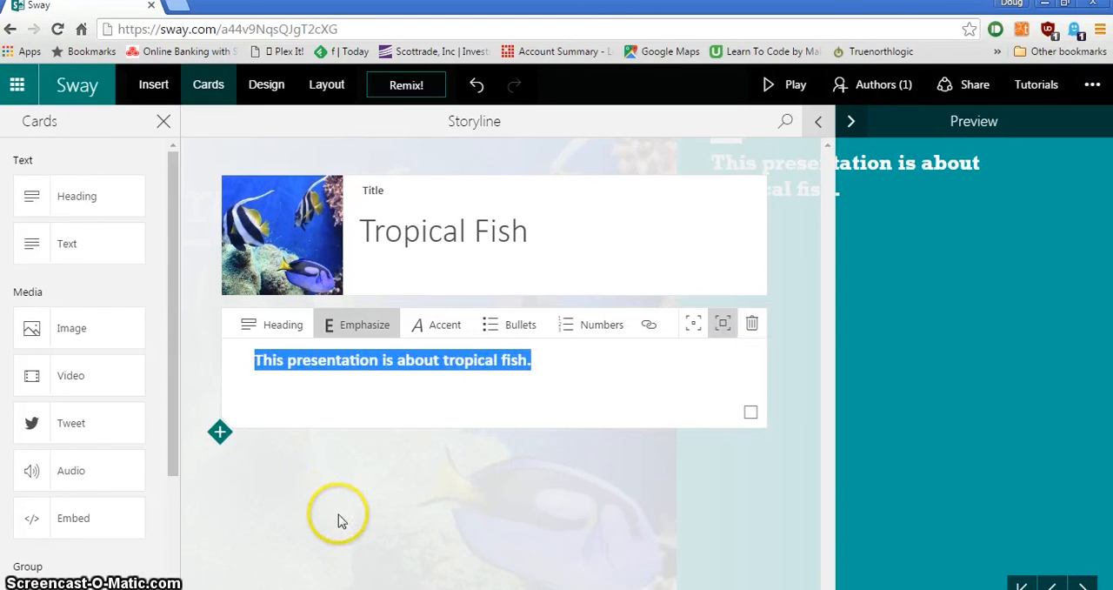
- Add a Stack group below the text card in the storyline
{"action": "left_click", "coordinate": [207, 84]}
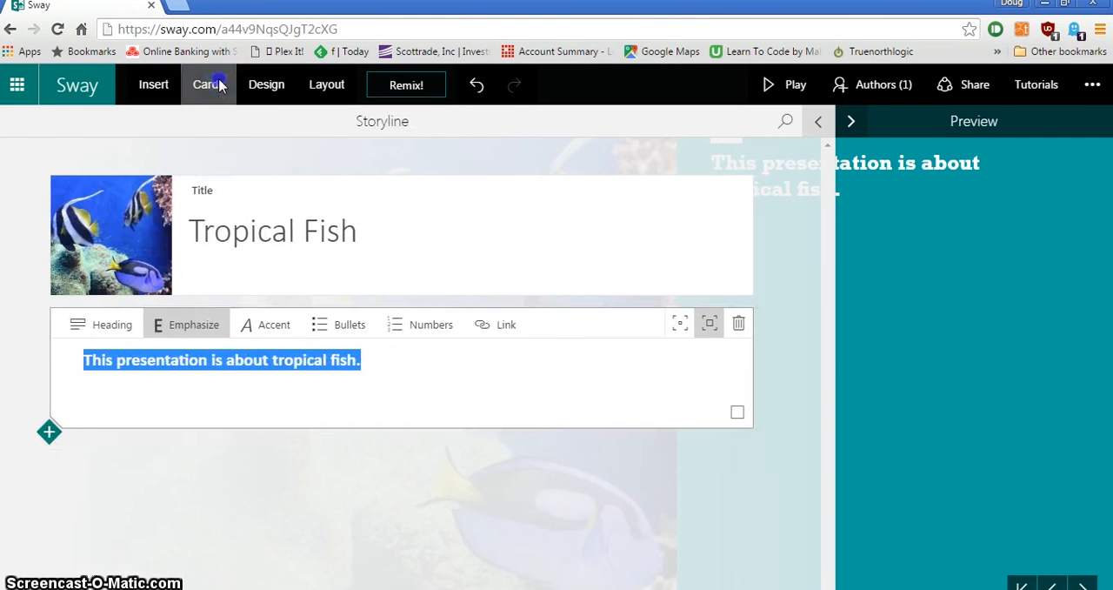
{"action": "left_click", "coordinate": [209, 84]}
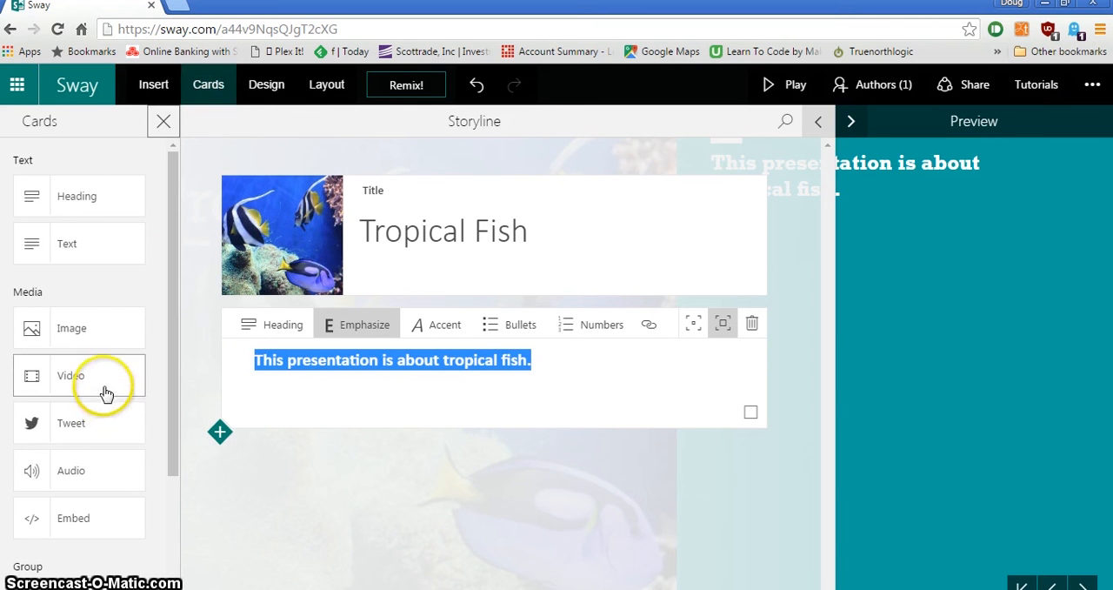
{"action": "scroll", "coordinate": [104, 391], "scroll_direction": "down", "scroll_amount": 3}
{"action": "left_click_drag", "start_coordinate": [63, 468], "coordinate": [388, 500]}
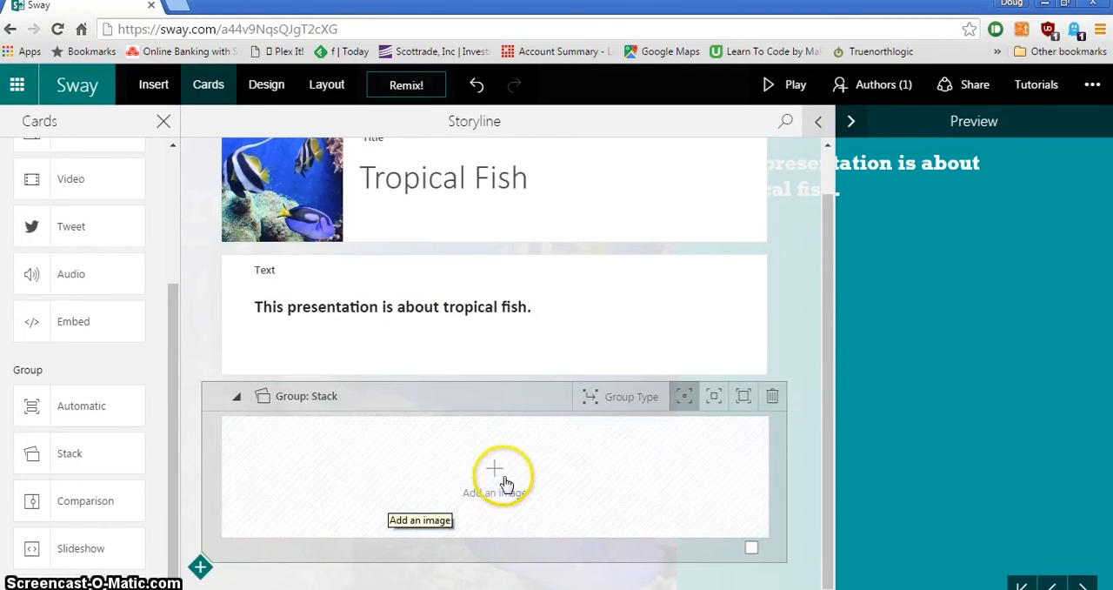
- Start adding an image to the Stack group and choose Bing as the image source
{"action": "left_click", "coordinate": [500, 480]}
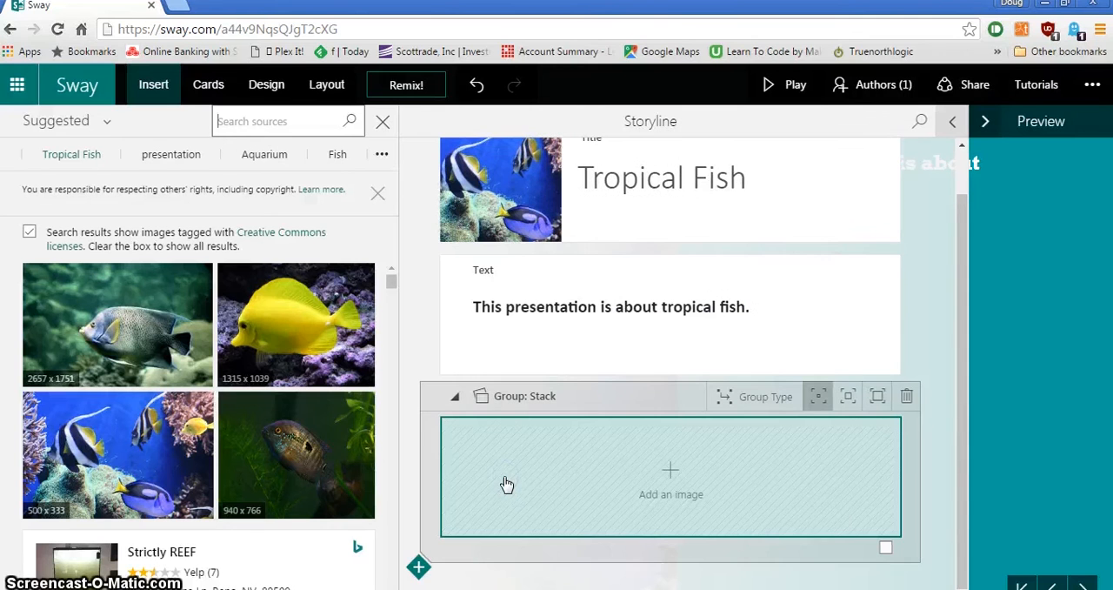
{"action": "left_click", "coordinate": [463, 489]}
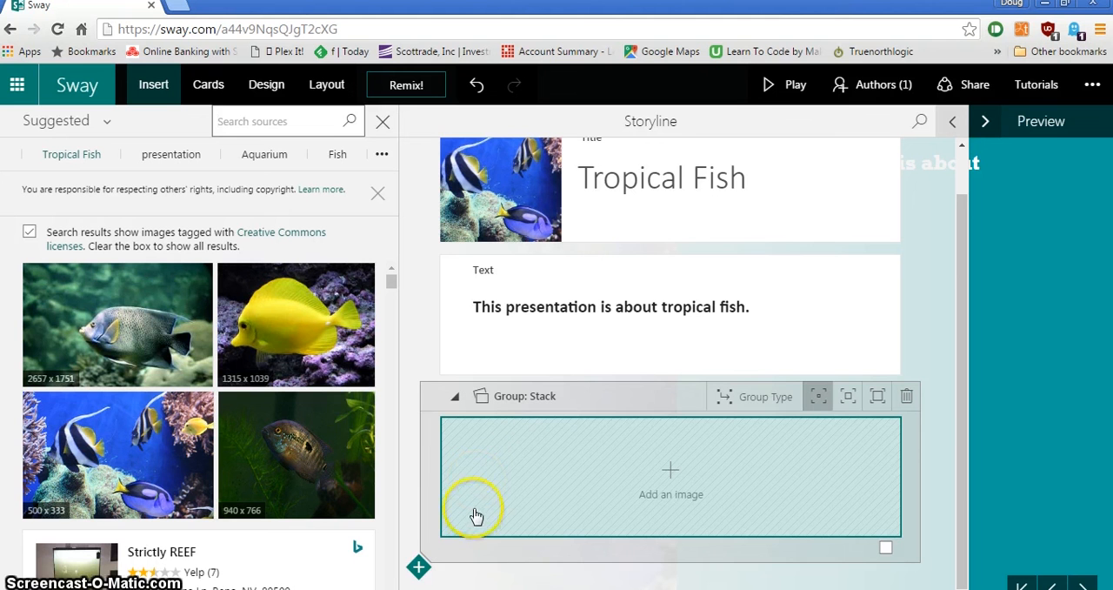
{"action": "left_click", "coordinate": [98, 123]}
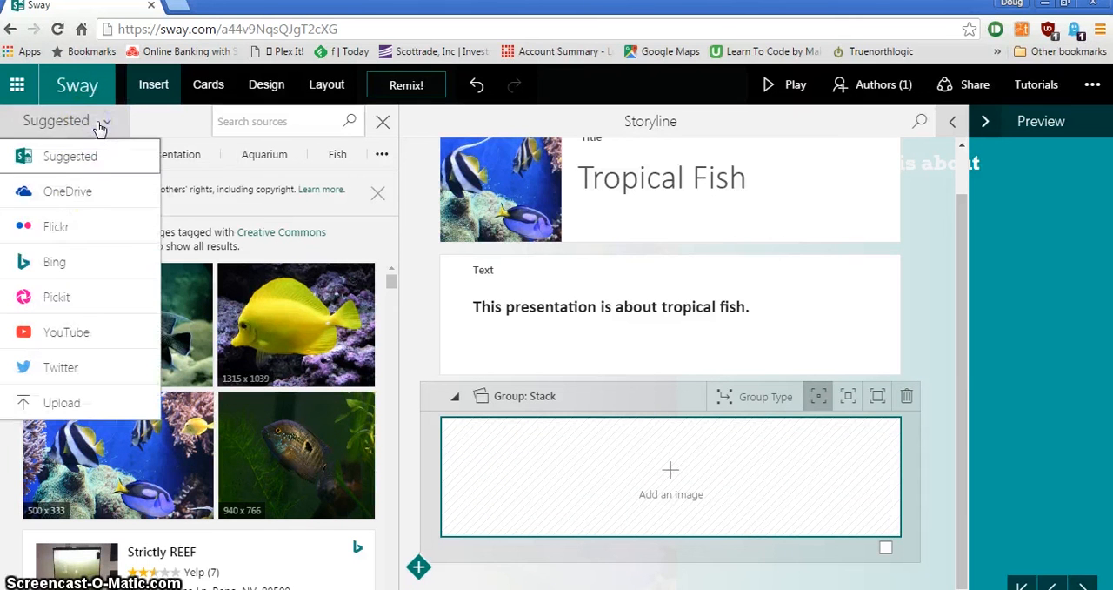
{"action": "left_click", "coordinate": [69, 275]}
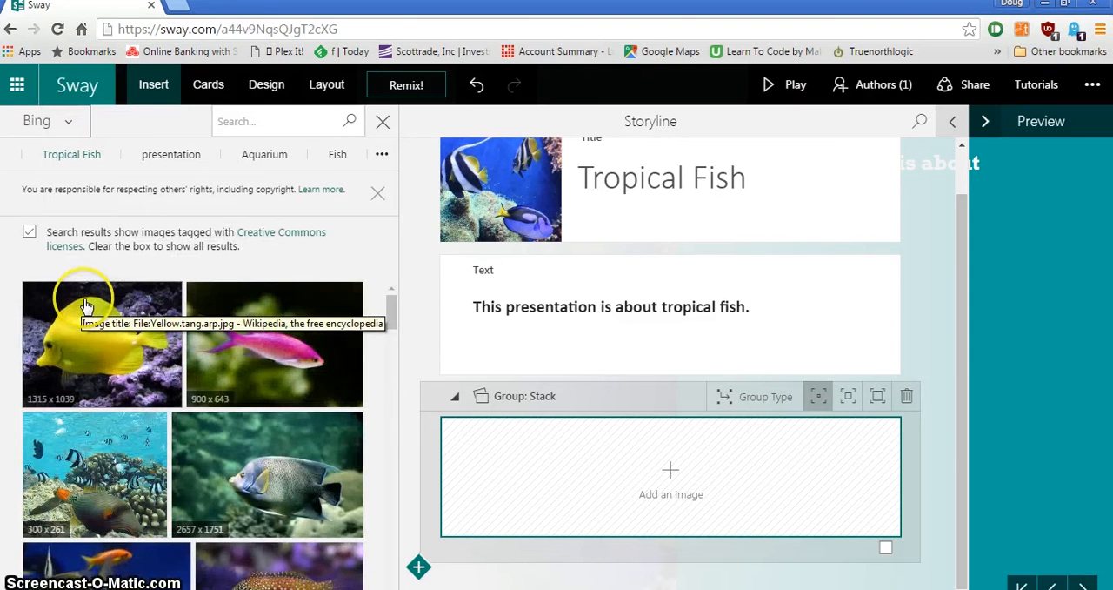
- Search for "cichlid" and add the orange Male Red Zebra Cichlid image to the Stack group
{"action": "left_click", "coordinate": [241, 123]}
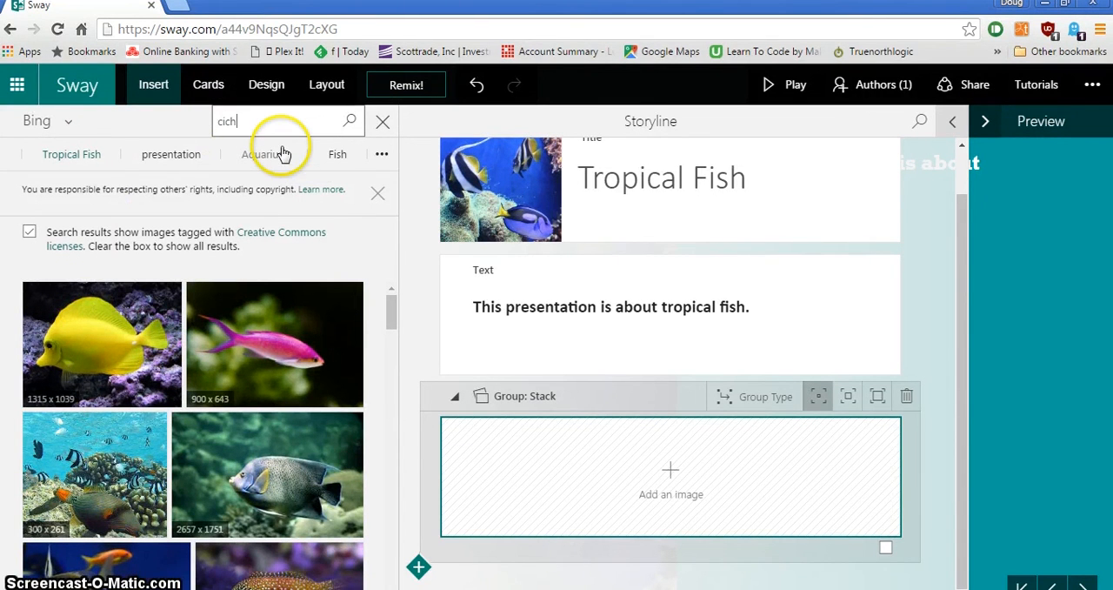
{"action": "key", "text": "Return"}
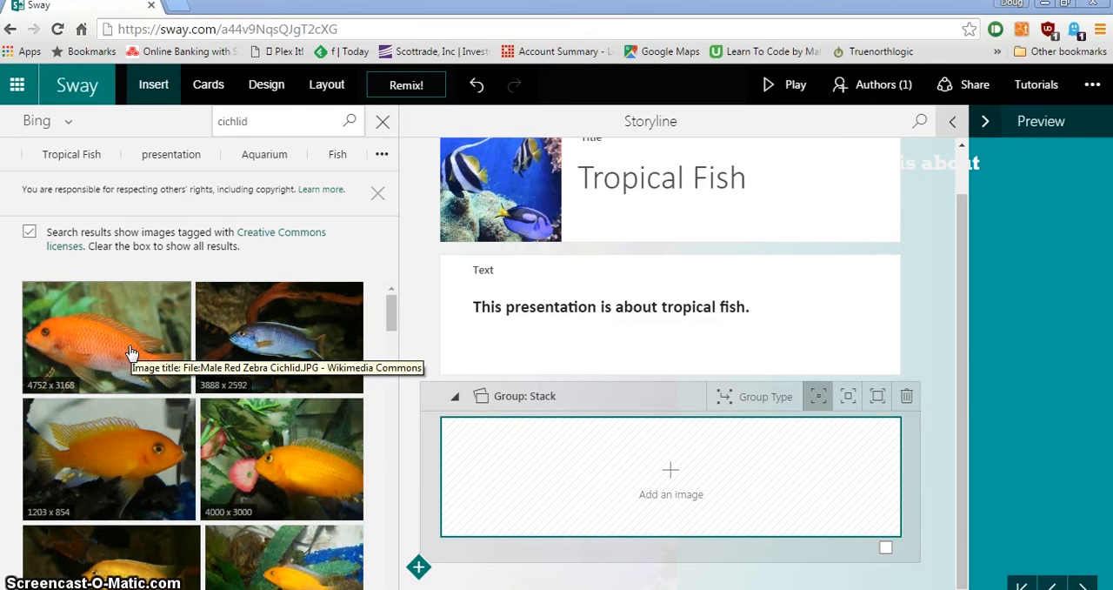
{"action": "left_click_drag", "start_coordinate": [130, 352], "coordinate": [704, 481]}
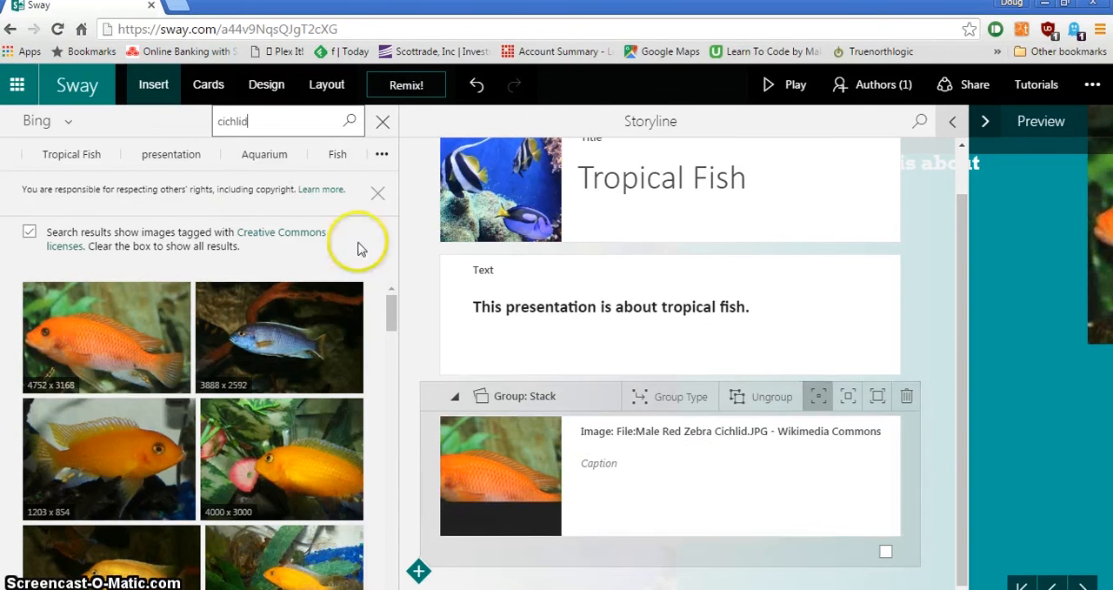
- Search for "yellow tang" and add the 1315 x 1039 image below the cichlid in the Stack group
{"action": "double_click", "coordinate": [278, 122]}
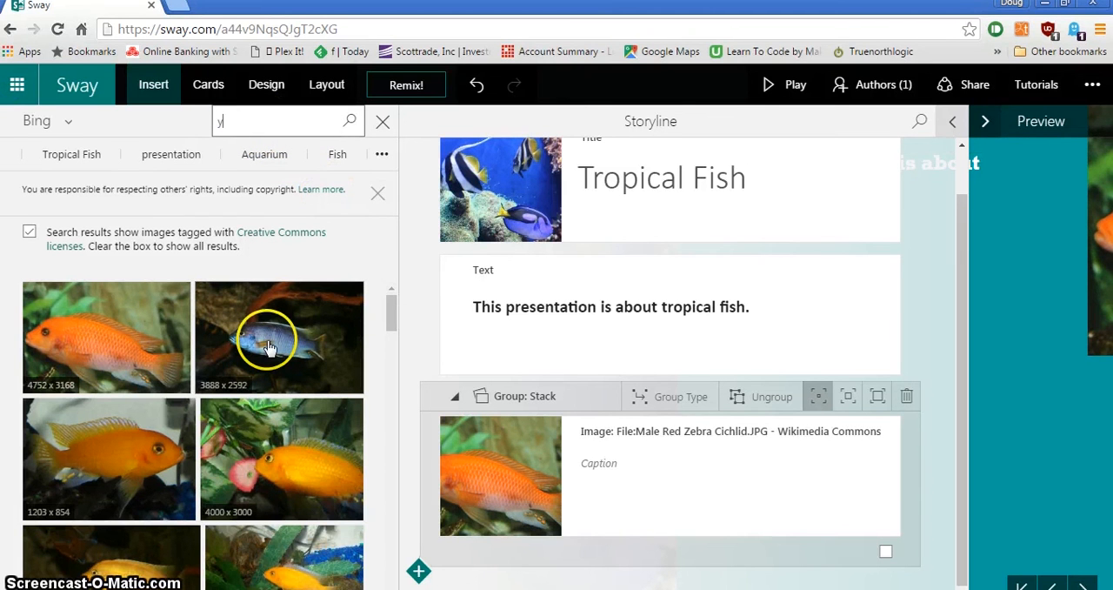
{"action": "key", "text": "Return"}
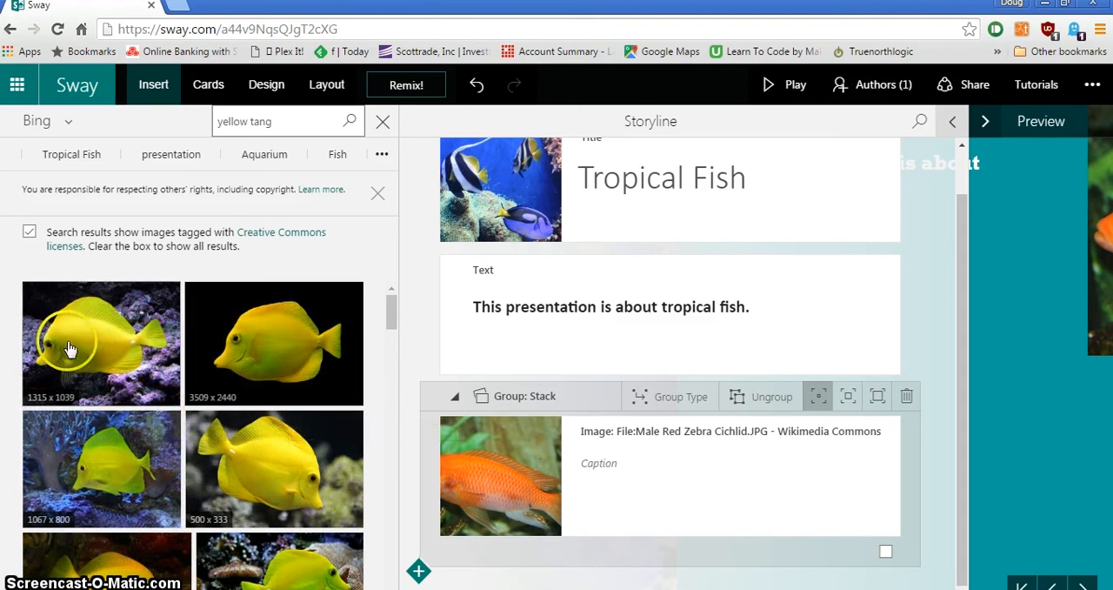
{"action": "left_click_drag", "start_coordinate": [82, 355], "coordinate": [597, 536]}
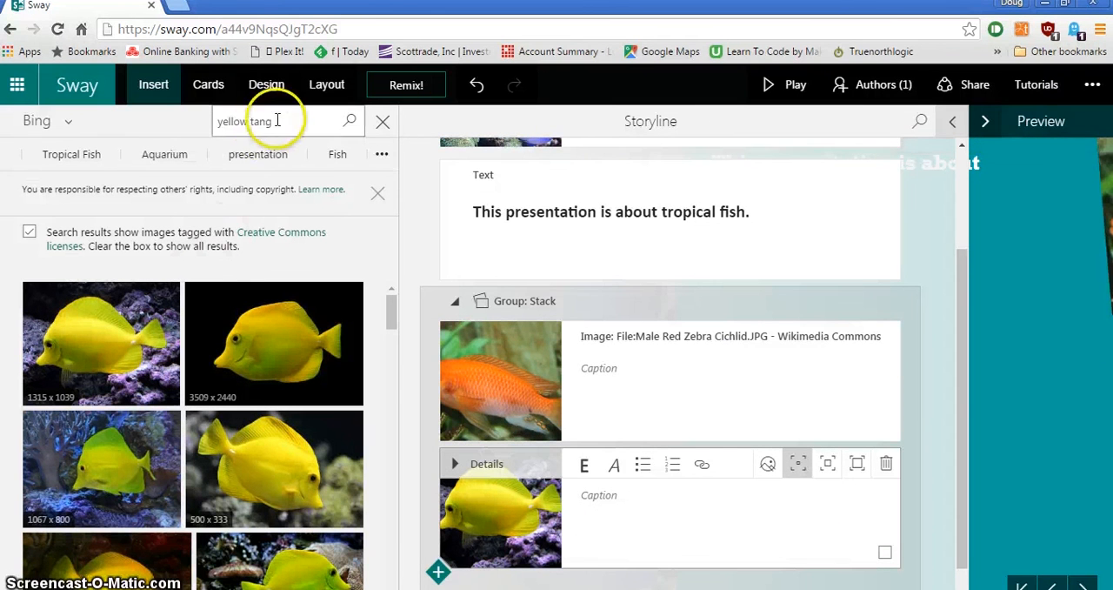
- Search for "clown fish" and add the 3884 x 2600 orange clown fish image below the yellow tang
{"action": "left_click_drag", "start_coordinate": [276, 122], "coordinate": [196, 124]}
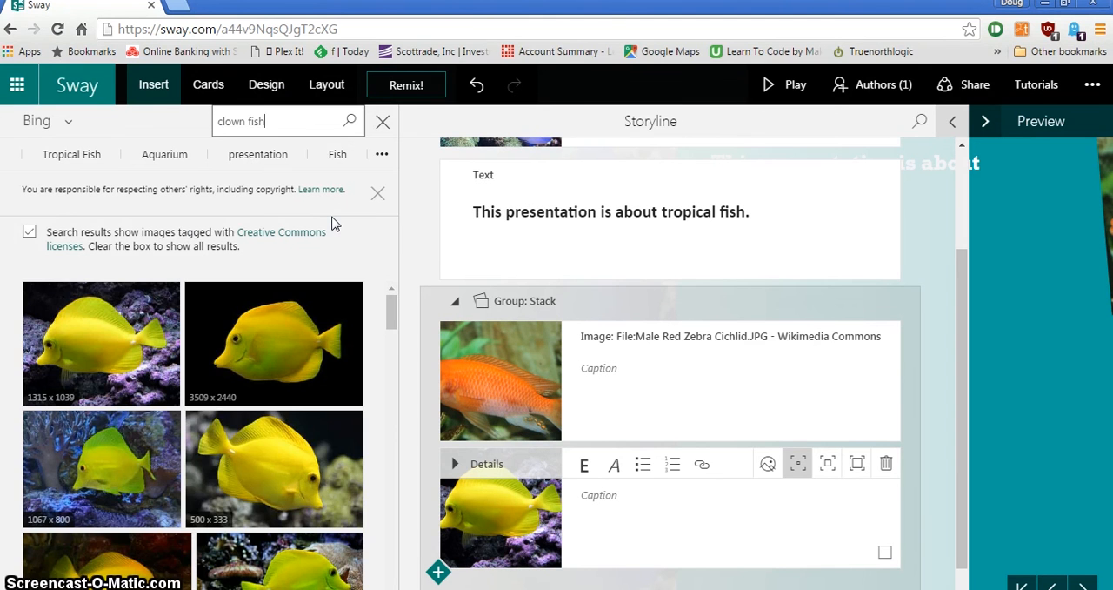
{"action": "type", "text": "clown fish"}
{"action": "key", "text": "Return"}
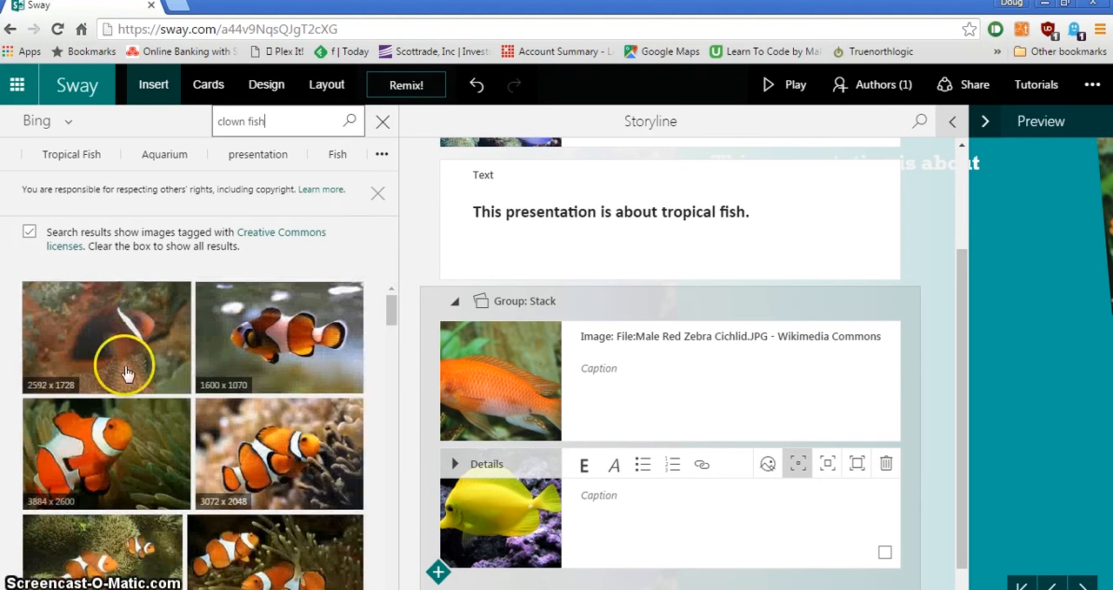
{"action": "left_click_drag", "start_coordinate": [126, 372], "coordinate": [704, 566]}
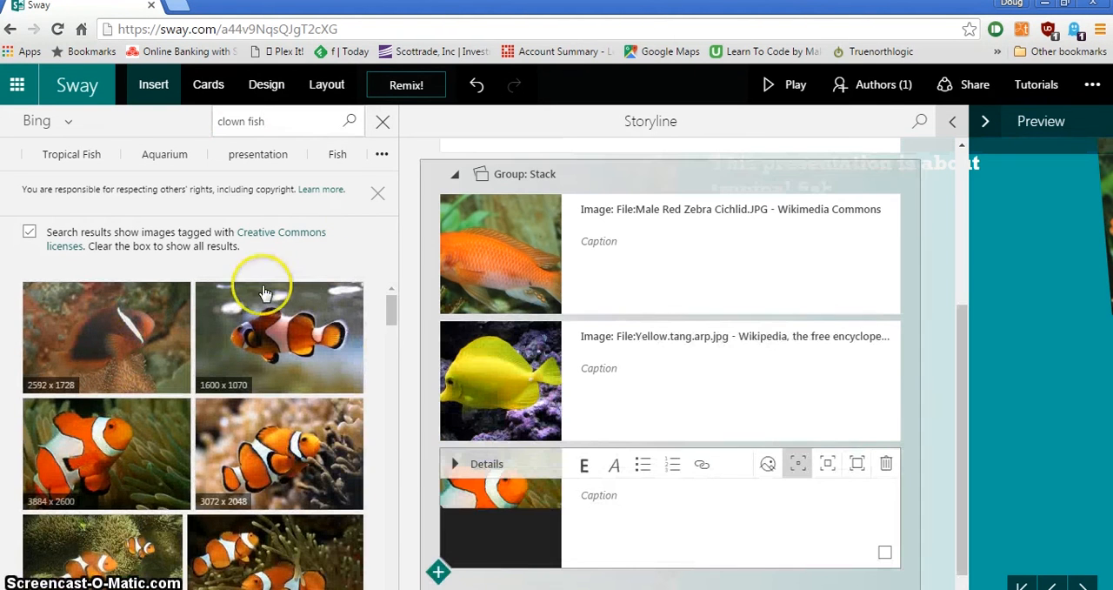
- Search for "green chromis" and add the 1327 x 1027 image below the clown fish in the Stack group
{"action": "left_click_drag", "start_coordinate": [293, 121], "coordinate": [144, 121]}
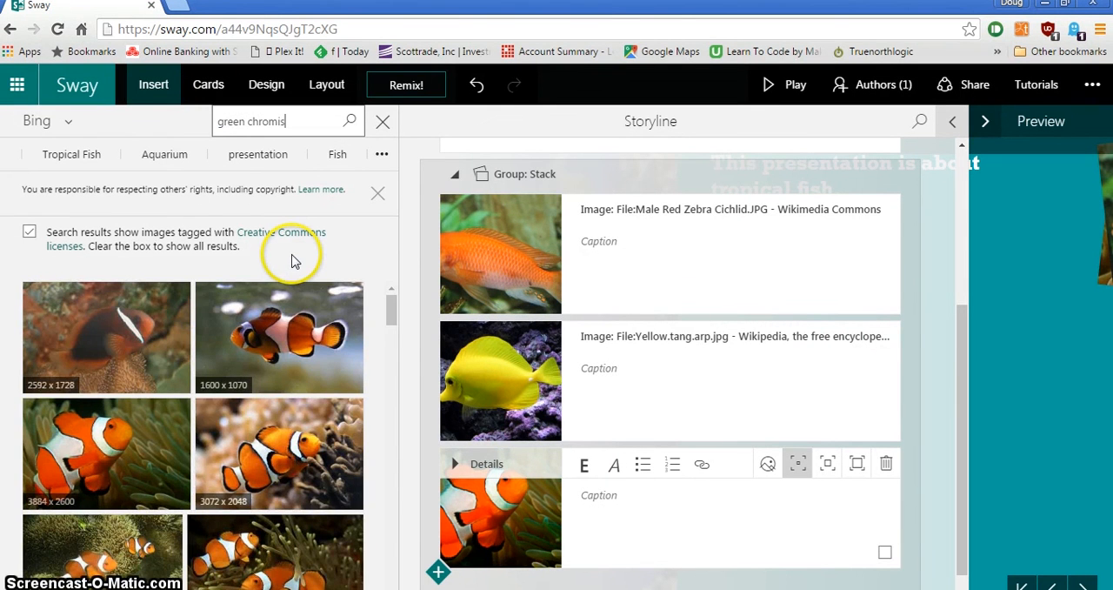
{"action": "left_click_drag", "start_coordinate": [112, 328], "coordinate": [667, 564]}
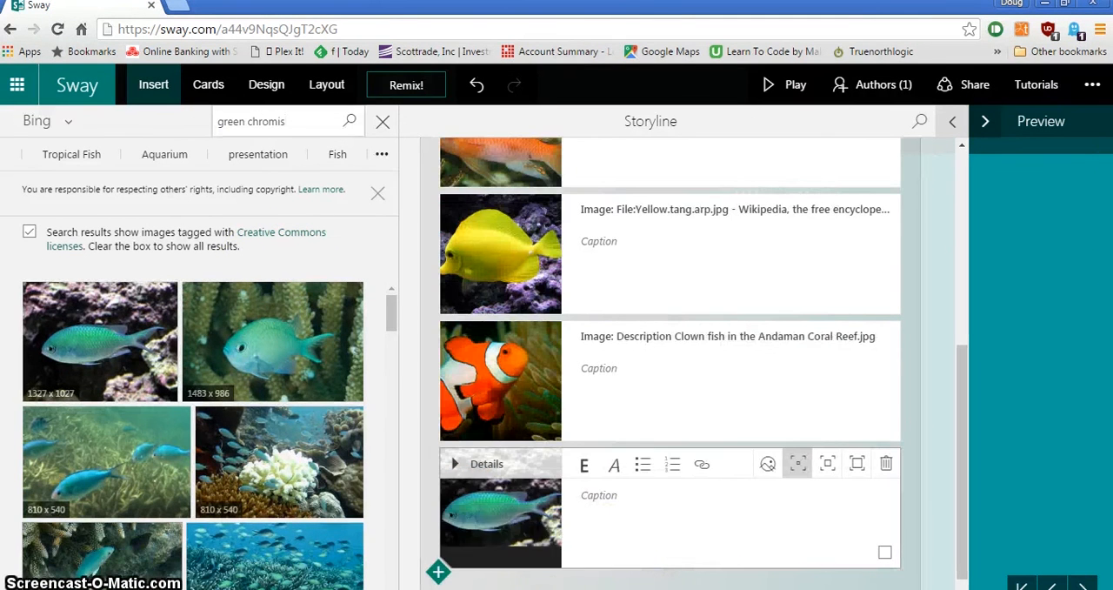
- Caption the orange cichlid image "Cichlid" and the yellow fish image "Yellow Tang"
{"action": "scroll", "coordinate": [629, 281], "scroll_direction": "up", "scroll_amount": 2}
{"action": "left_click", "coordinate": [621, 278]}
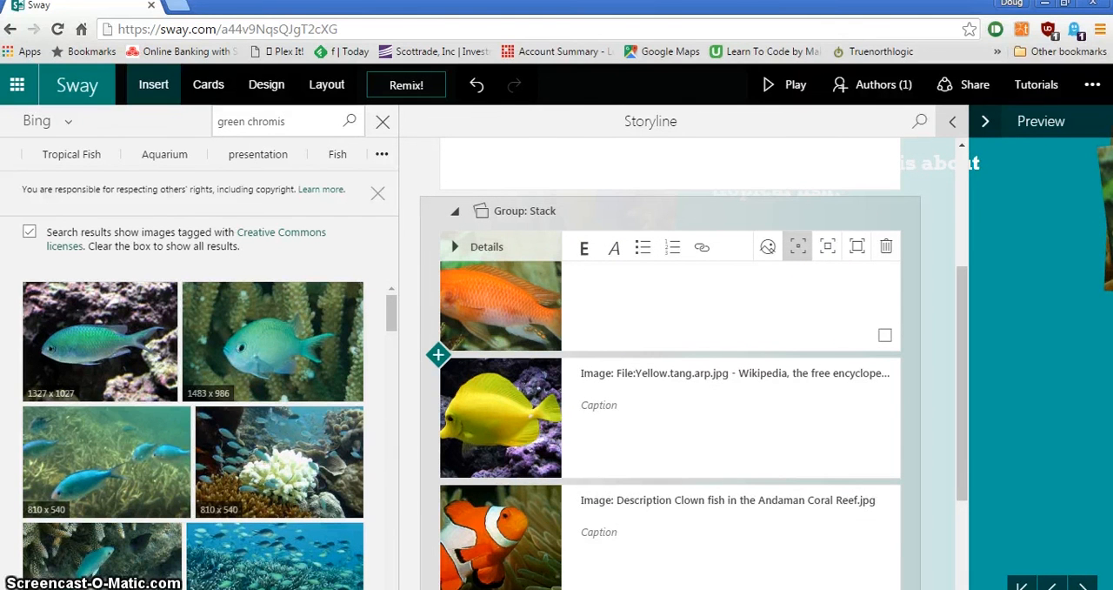
{"action": "left_click", "coordinate": [638, 297]}
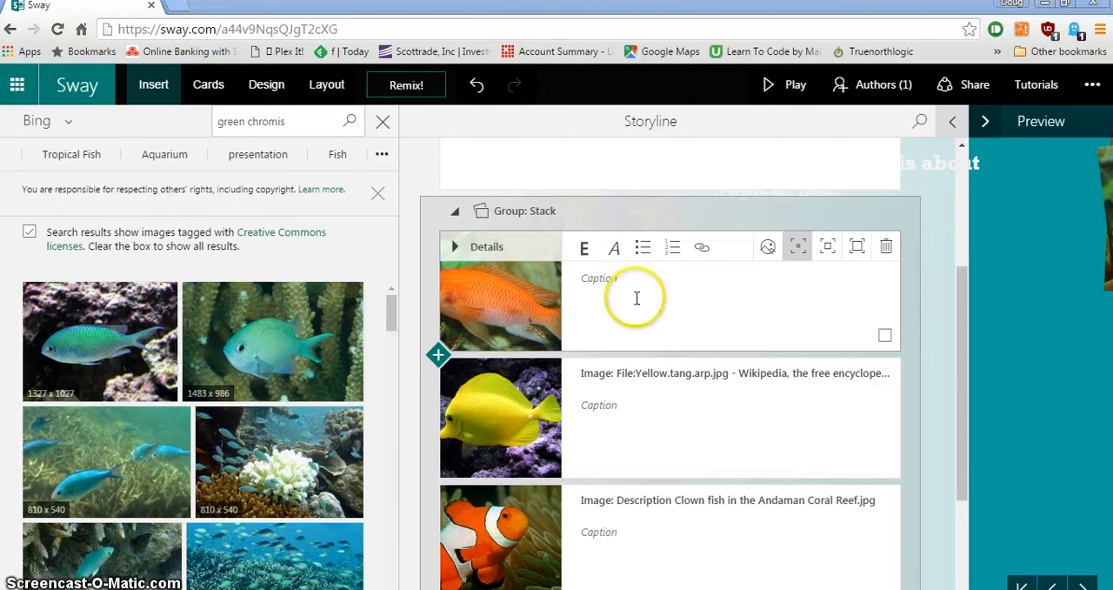
{"action": "left_click", "coordinate": [638, 420]}
{"action": "type", "text": "Y"}
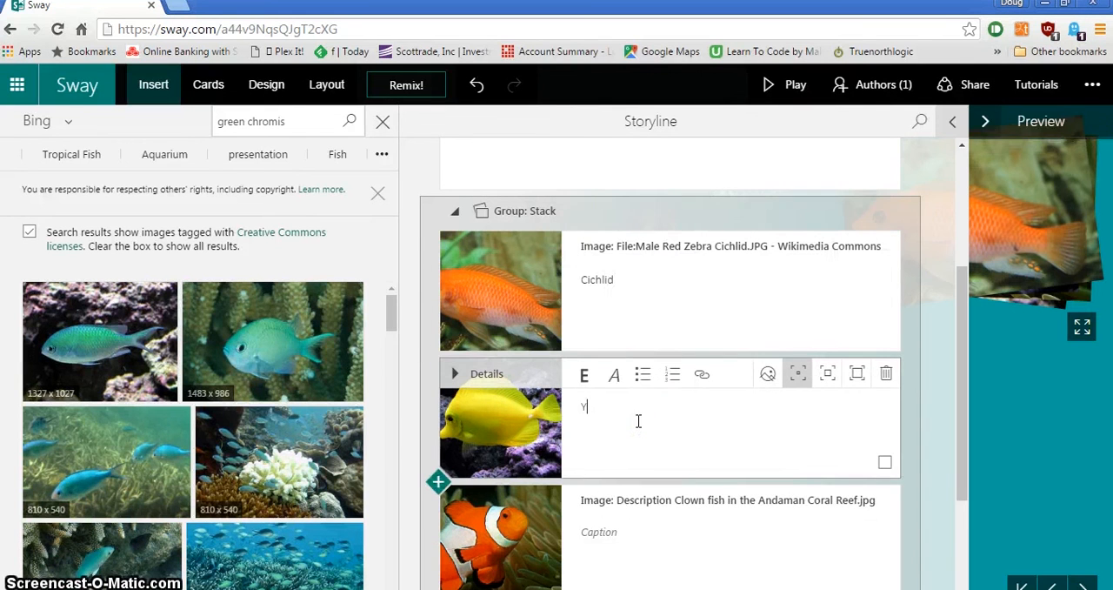
{"action": "type", "text": "ellow Tang"}
- Caption the orange-and-white fish image "Clown Fish" and the last stack image "Green Chromis"
{"action": "left_click", "coordinate": [624, 530]}
{"action": "type", "text": "Clown Fish"}
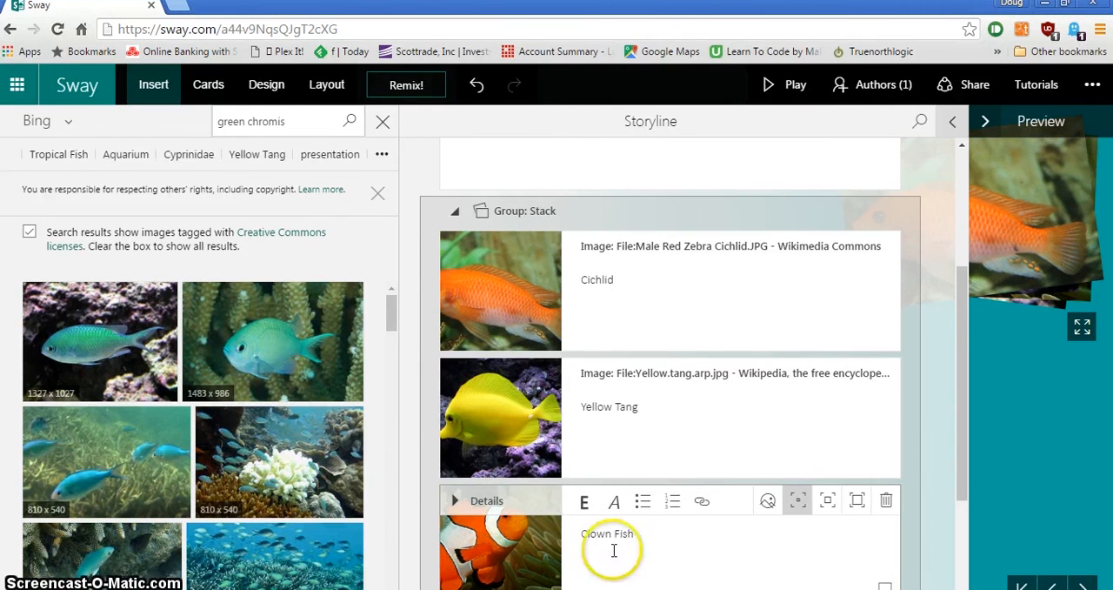
{"action": "scroll", "coordinate": [618, 505], "scroll_direction": "down", "scroll_amount": 3}
{"action": "left_click", "coordinate": [644, 443]}
{"action": "type", "text": "Green Chromis"}
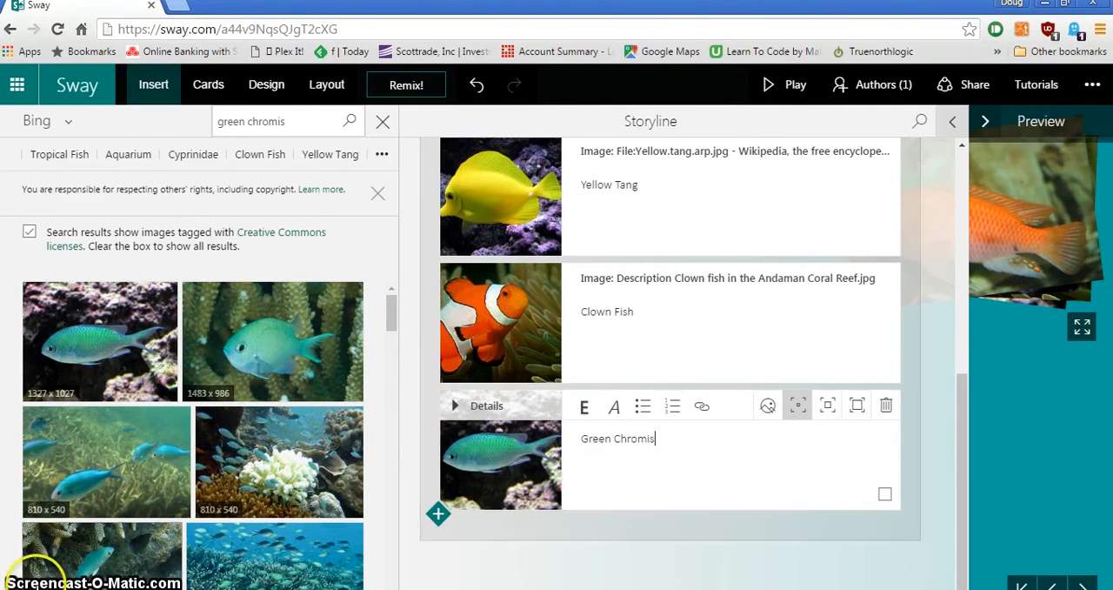
{"action": "left_click", "coordinate": [467, 298]}
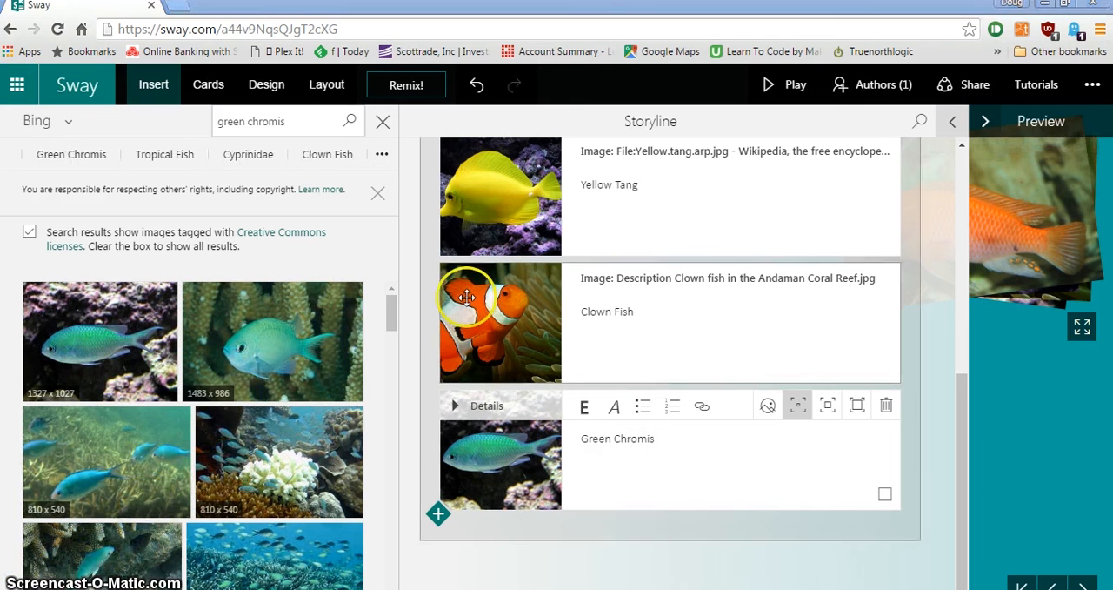
- Play the presentation and flip through the stack of fish images, then return to editing
{"action": "left_click_drag", "start_coordinate": [467, 298], "coordinate": [493, 294]}
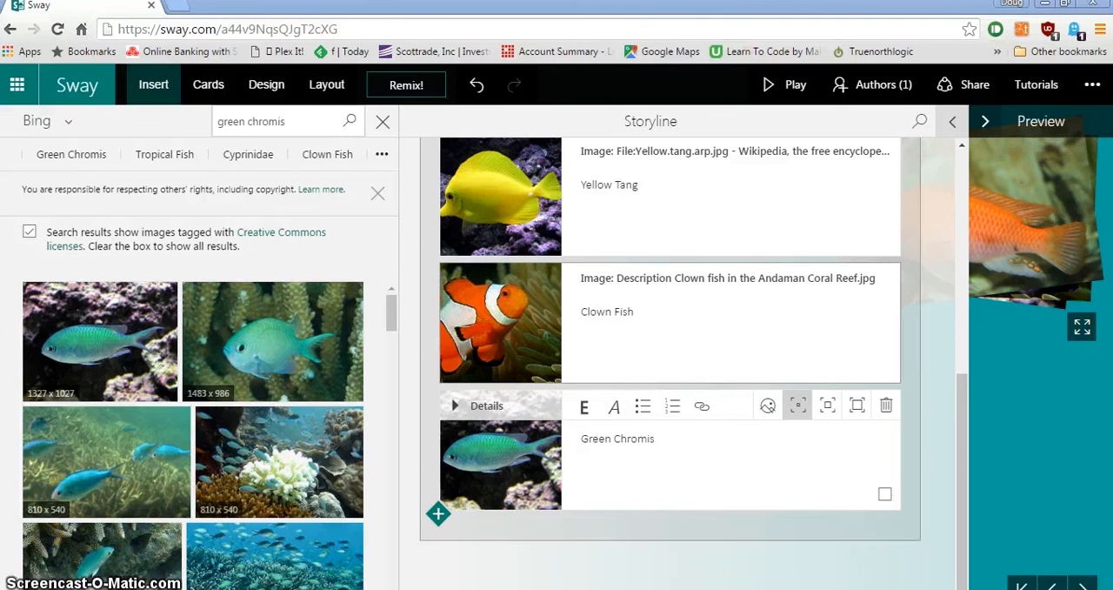
{"action": "left_click", "coordinate": [1041, 121]}
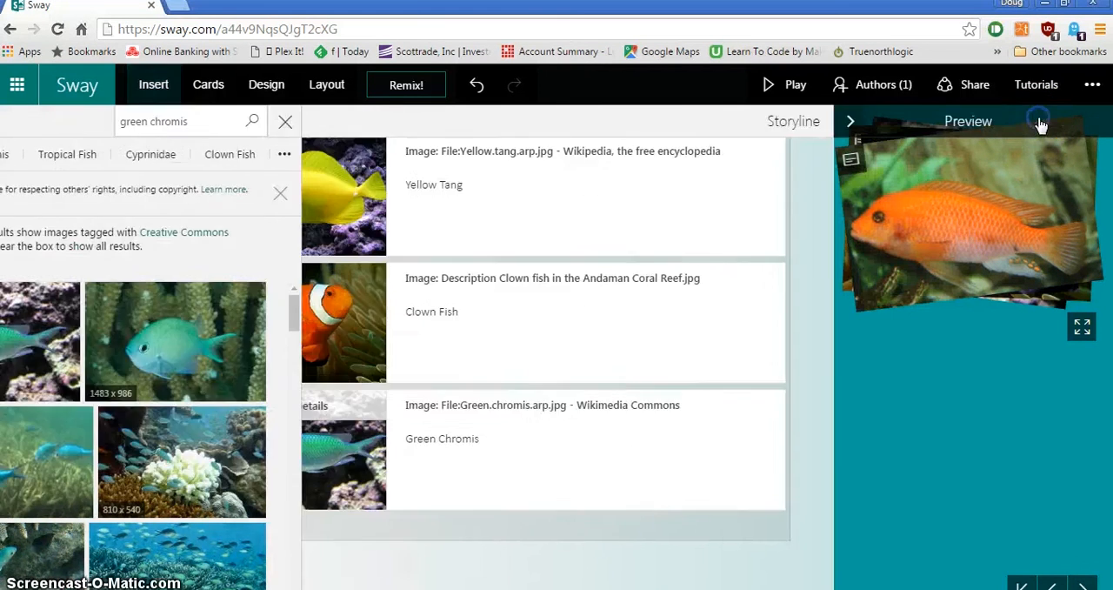
{"action": "left_click", "coordinate": [779, 98]}
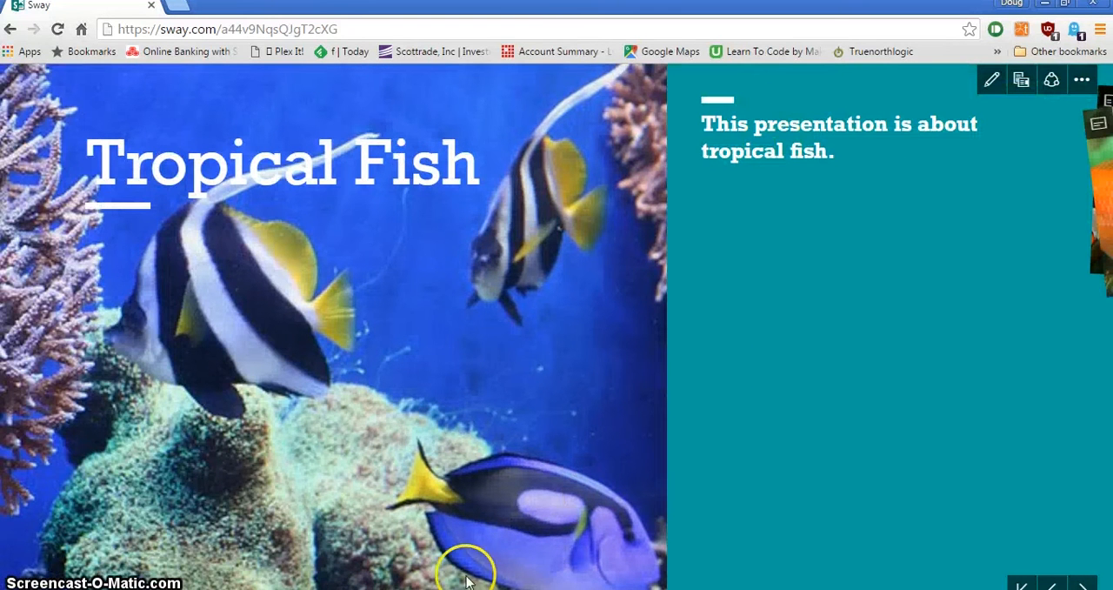
{"action": "scroll", "coordinate": [715, 588], "scroll_direction": "right", "scroll_amount": 5}
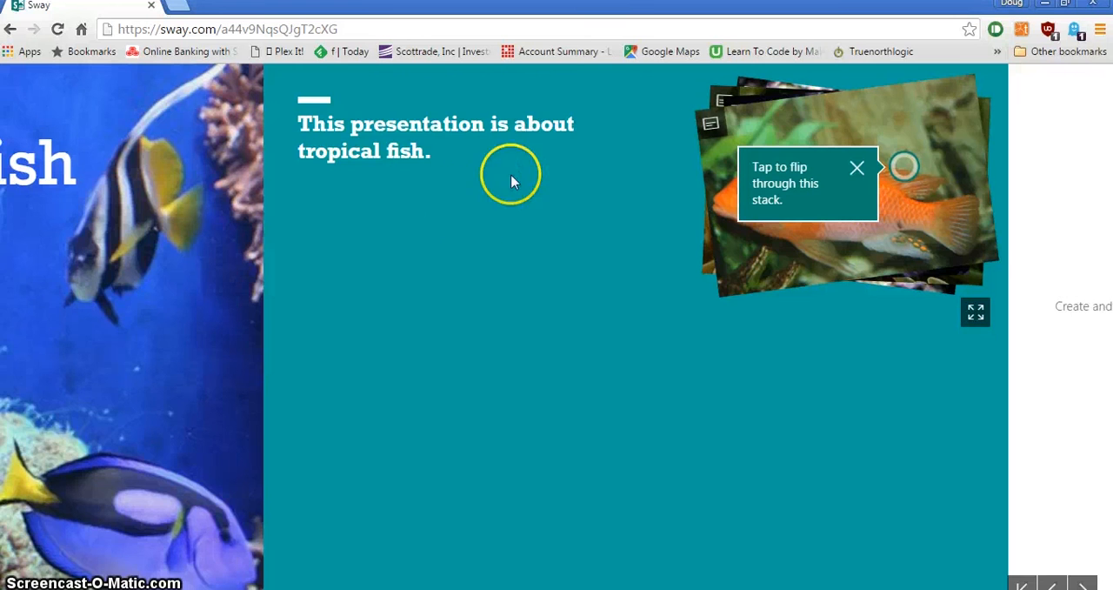
{"action": "left_click", "coordinate": [794, 130]}
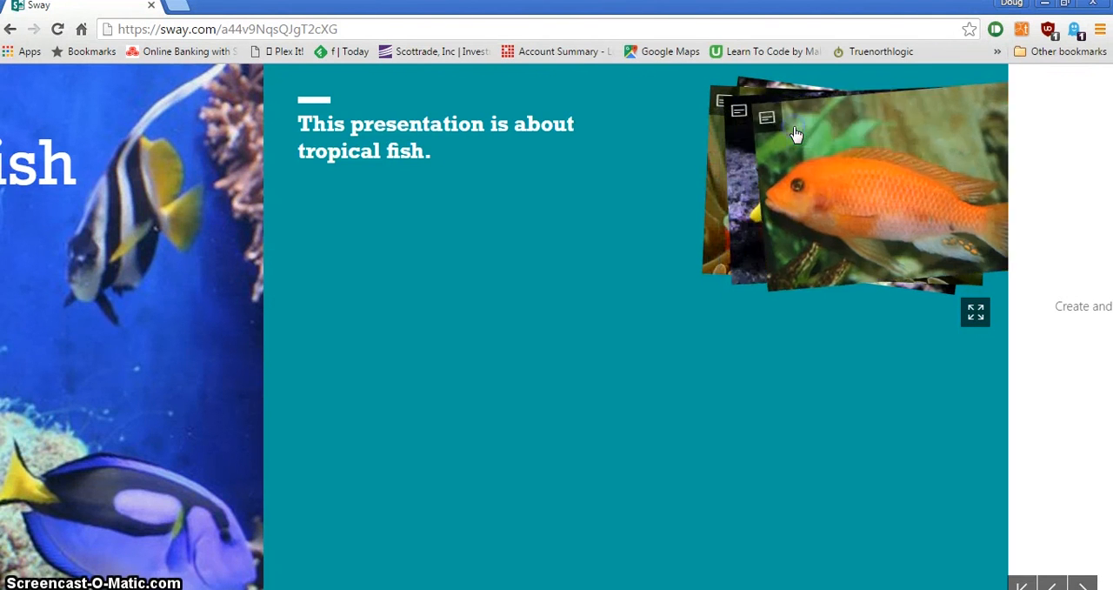
{"action": "left_click", "coordinate": [794, 129]}
{"action": "left_click", "coordinate": [794, 131]}
{"action": "left_click", "coordinate": [842, 180]}
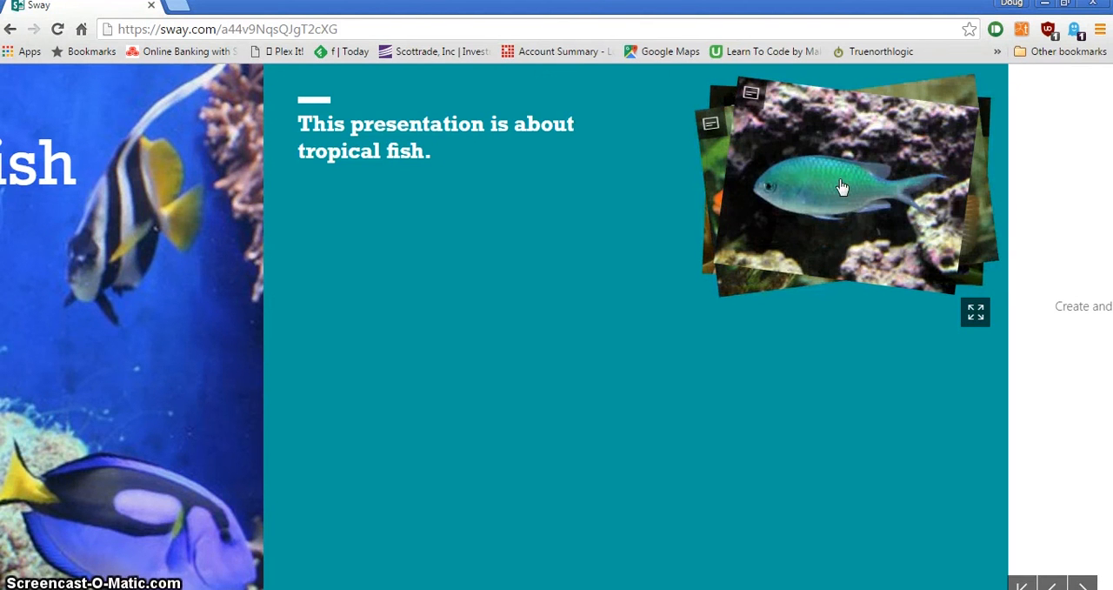
{"action": "left_click", "coordinate": [822, 186]}
{"action": "left_click", "coordinate": [749, 96]}
{"action": "left_click", "coordinate": [750, 96]}
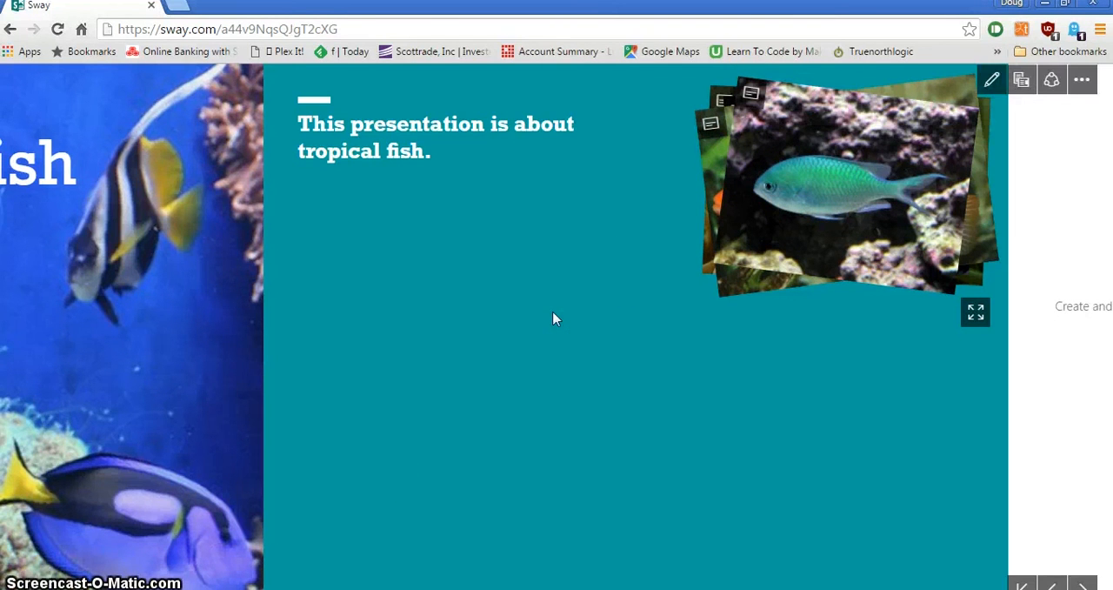
{"action": "left_click", "coordinate": [992, 79]}
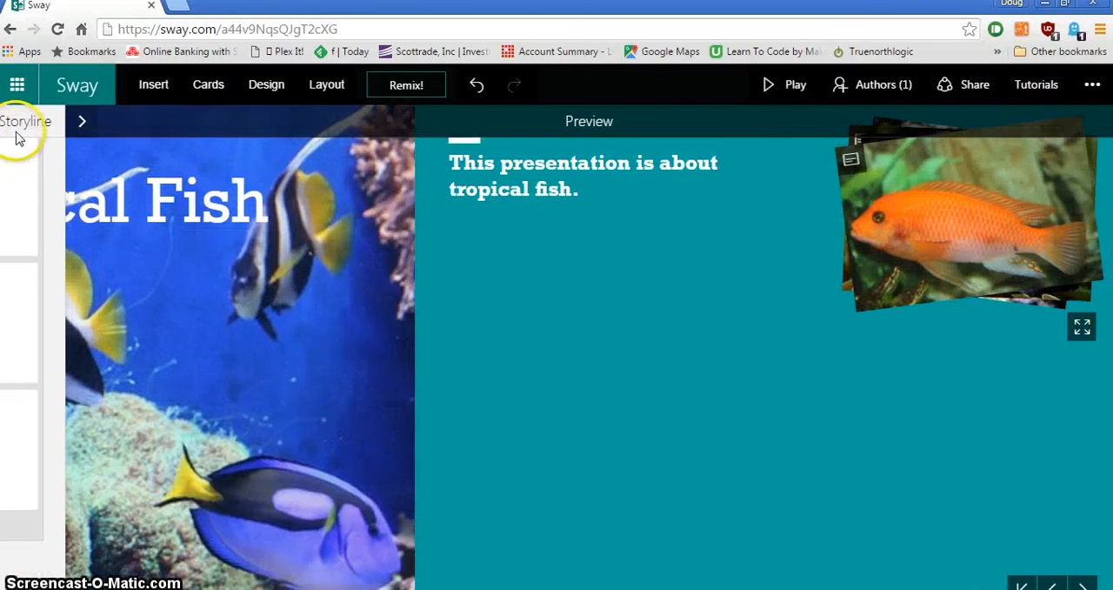
- Add a text card below the fish stack in the storyline with the text "Sample fish!"
{"action": "left_click", "coordinate": [15, 154]}
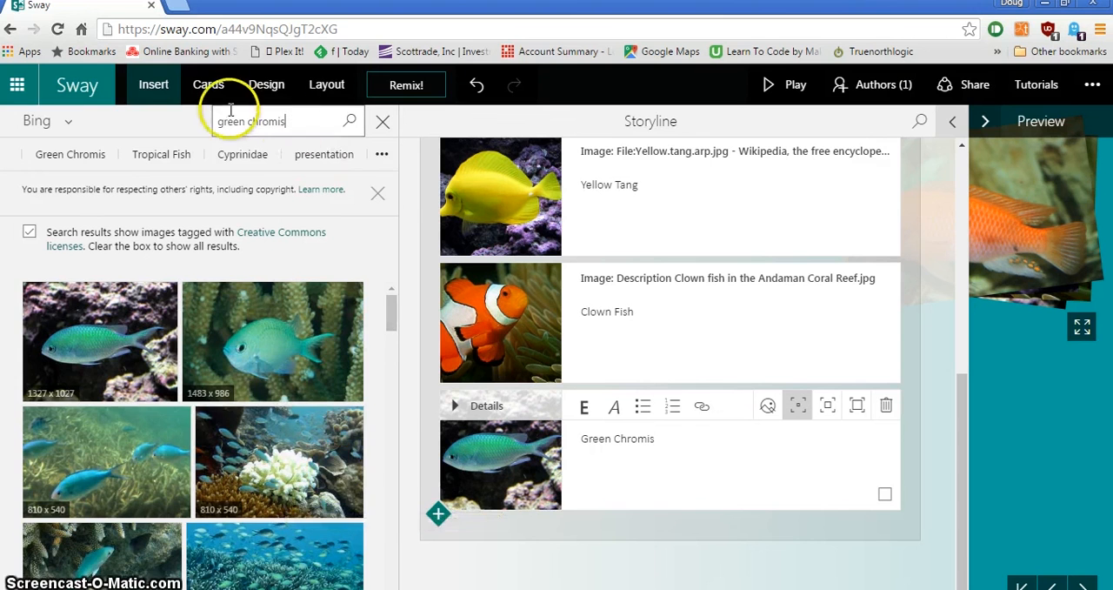
{"action": "left_click", "coordinate": [213, 86]}
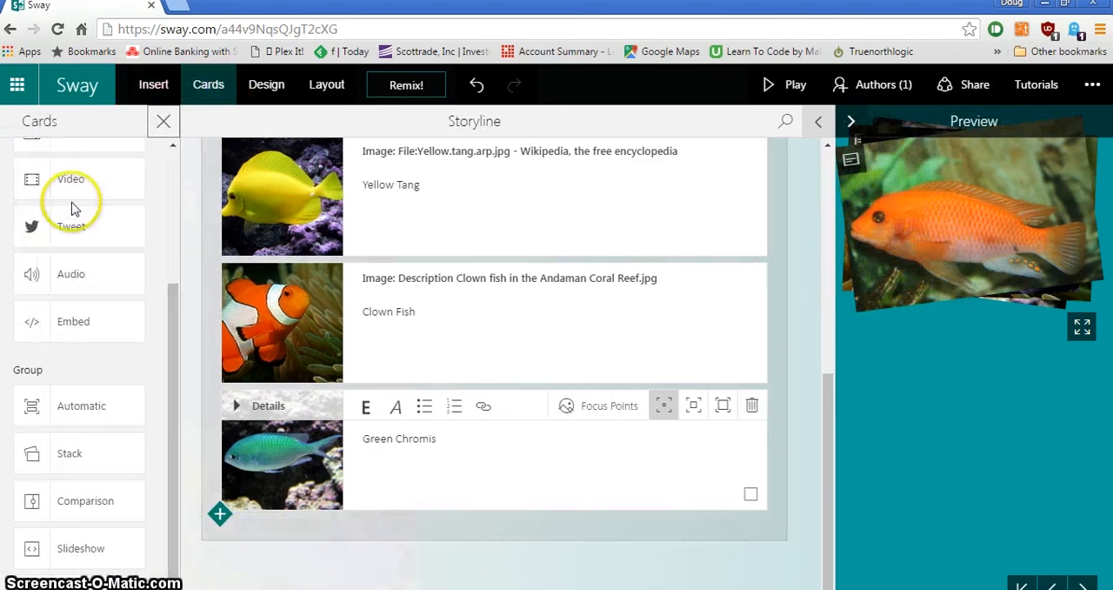
{"action": "scroll", "coordinate": [83, 260], "scroll_direction": "up", "scroll_amount": 3}
{"action": "left_click_drag", "start_coordinate": [71, 263], "coordinate": [385, 564]}
{"action": "left_click", "coordinate": [371, 522]}
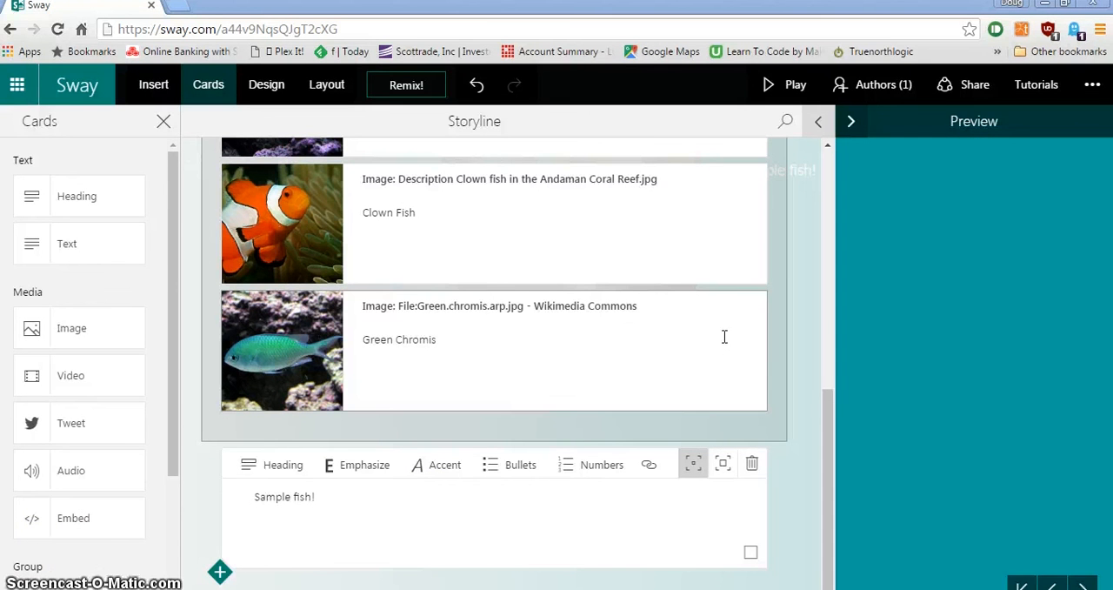
- Insert a Comparison group below the "Sample fish!" text card
{"action": "scroll", "coordinate": [102, 414], "scroll_direction": "down", "scroll_amount": 3}
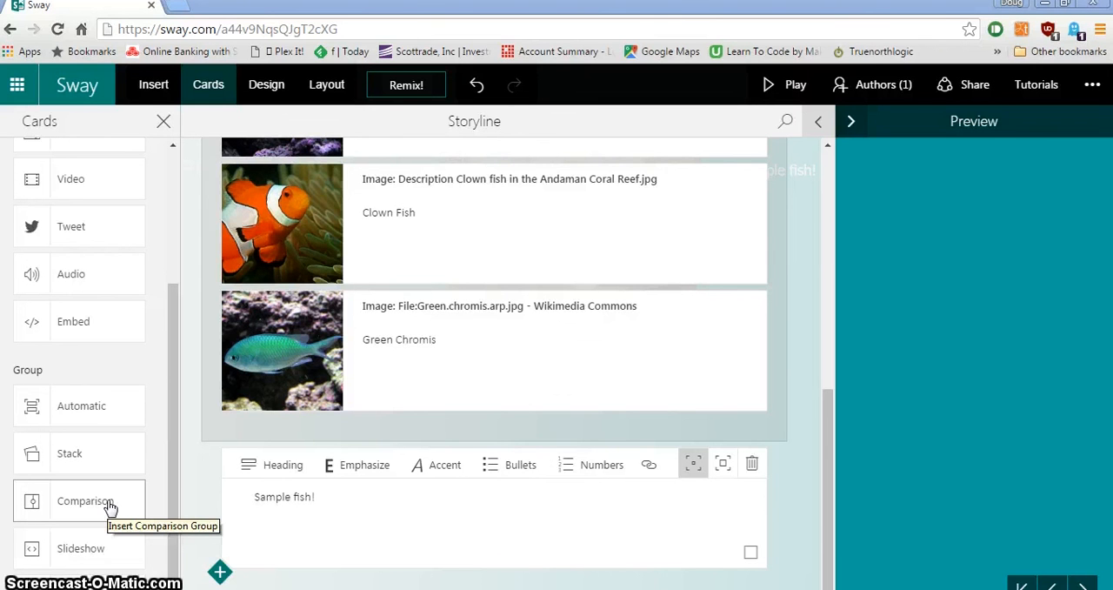
{"action": "left_click_drag", "start_coordinate": [109, 506], "coordinate": [460, 564]}
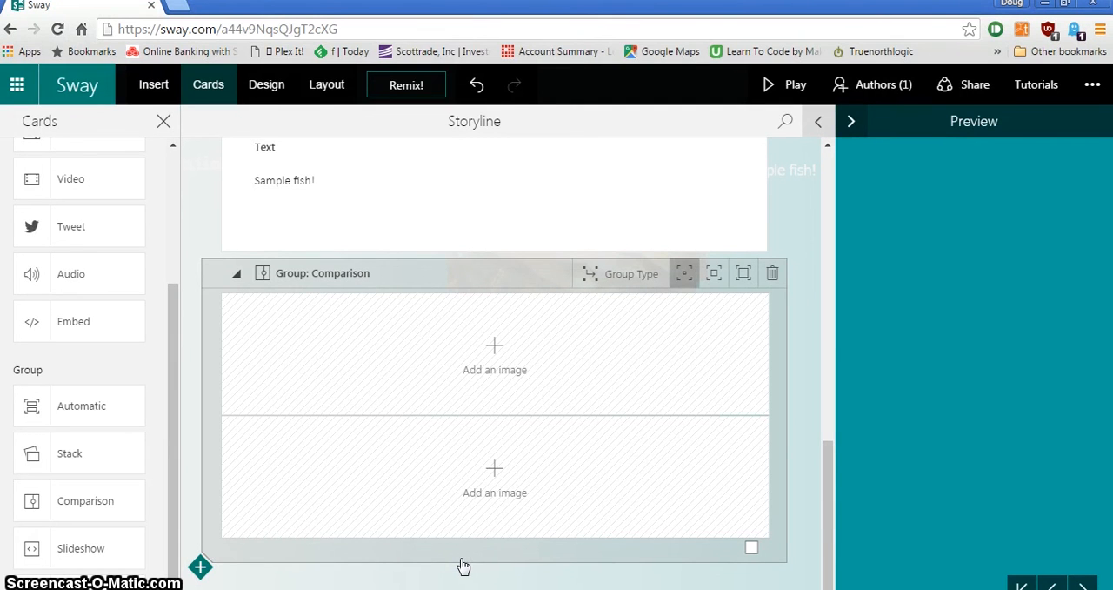
{"action": "scroll", "coordinate": [464, 565], "scroll_direction": "down", "scroll_amount": 1}
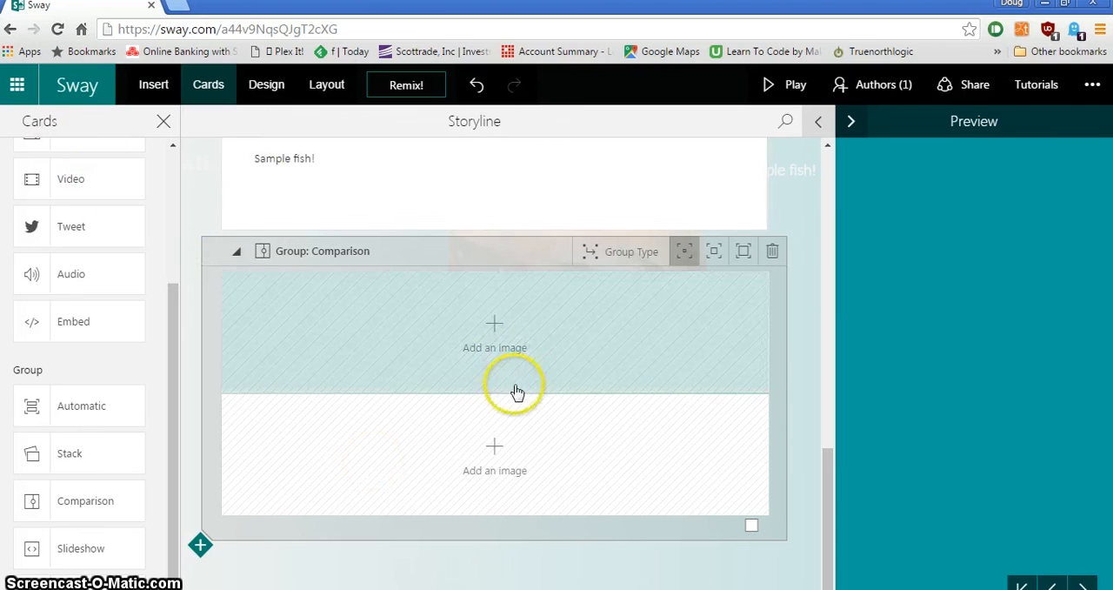
- Search Flickr for "healthy coral" images for the first slot of the Comparison group
{"action": "left_click", "coordinate": [507, 357]}
{"action": "left_click", "coordinate": [73, 120]}
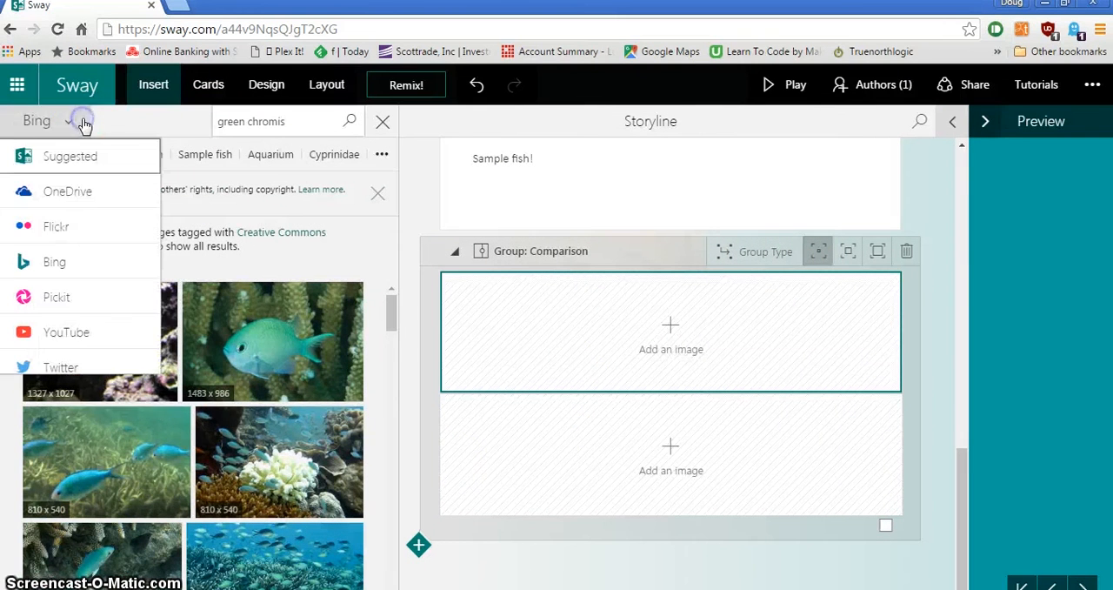
{"action": "left_click", "coordinate": [76, 222]}
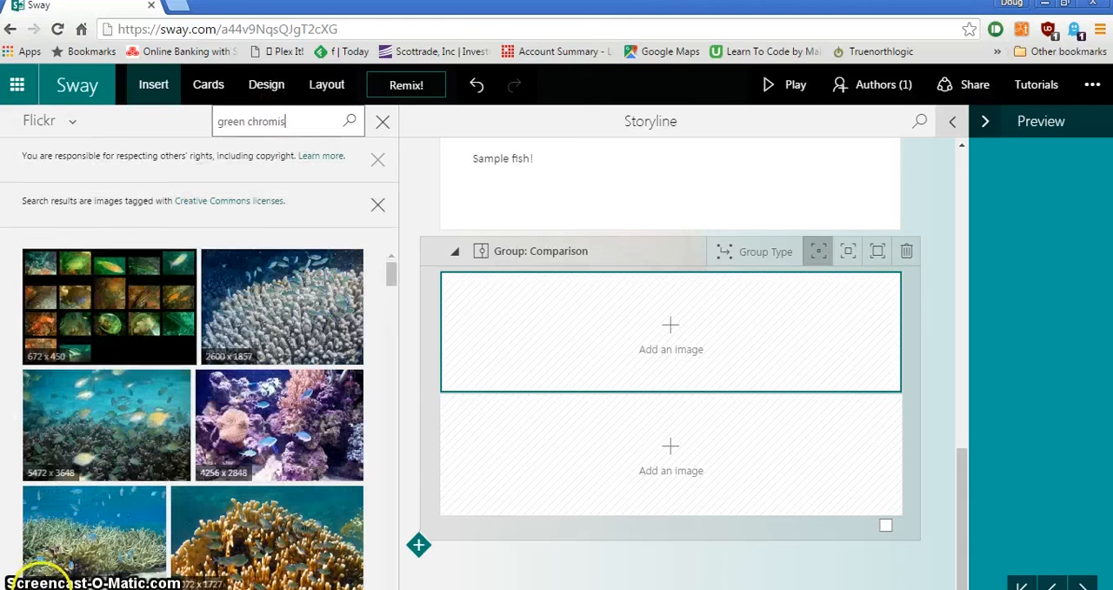
{"action": "triple_click", "coordinate": [301, 124]}
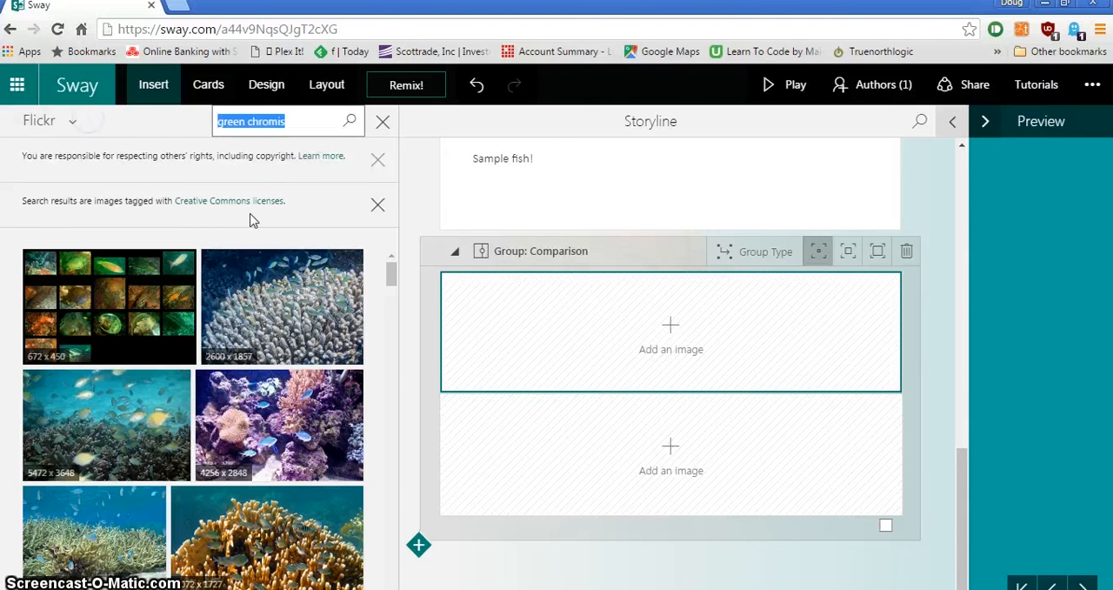
{"action": "type", "text": "healt"}
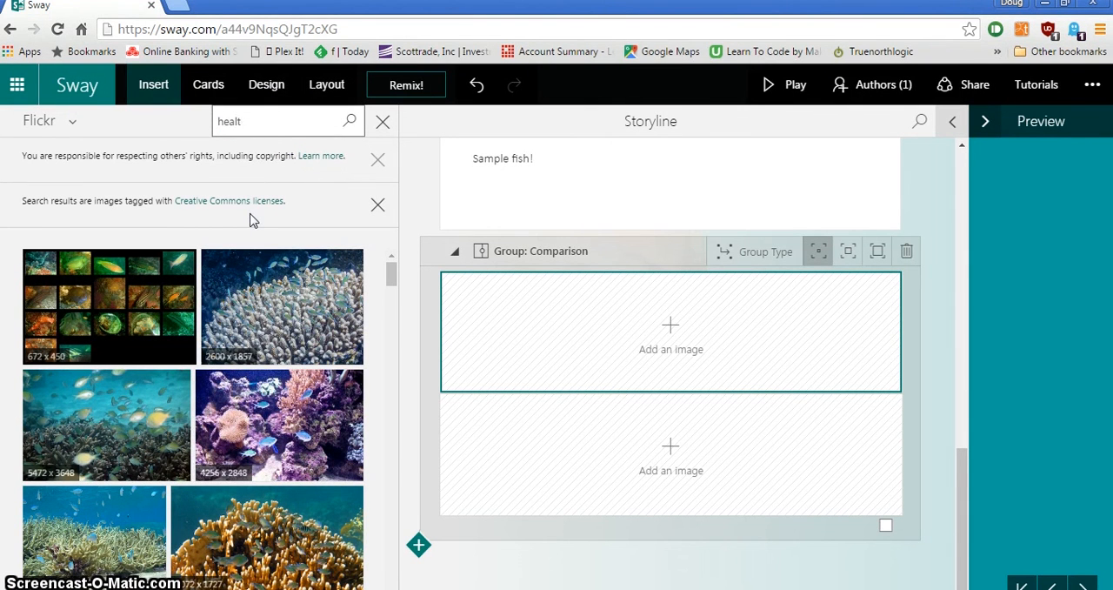
{"action": "type", "text": "jhl"}
{"action": "key", "text": "Return"}
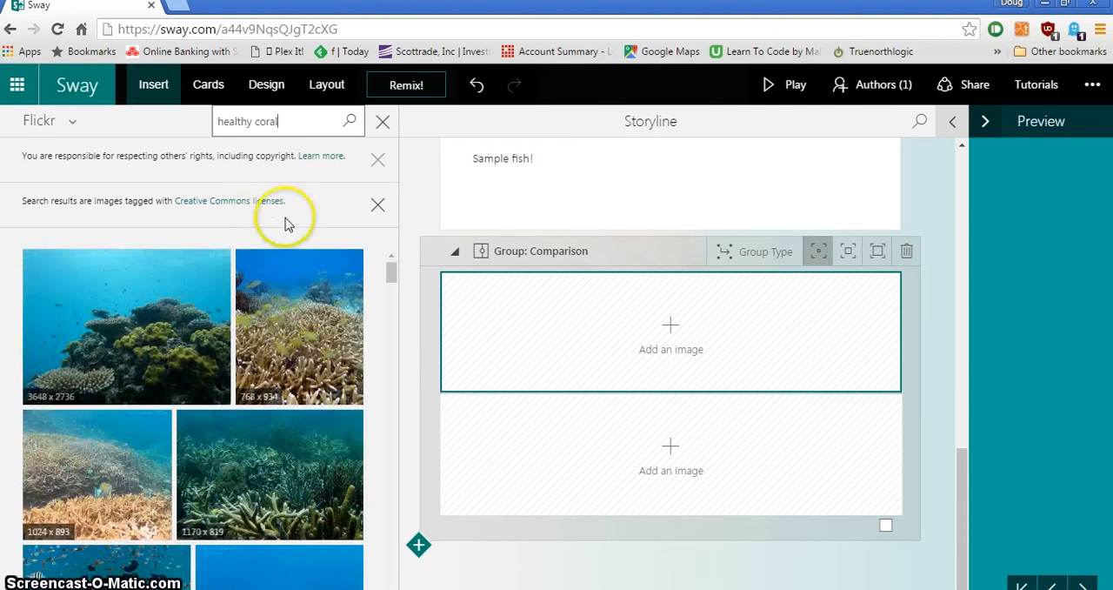
- Add the 3648 x 2736 coral image to the first comparison slot and caption it "Healthy Coral"
{"action": "mouse_move", "coordinate": [127, 333]}
{"action": "left_mouse_down"}
{"action": "mouse_move", "coordinate": [142, 350]}
{"action": "mouse_move", "coordinate": [578, 441]}
{"action": "mouse_move", "coordinate": [603, 329]}
{"action": "left_mouse_up"}
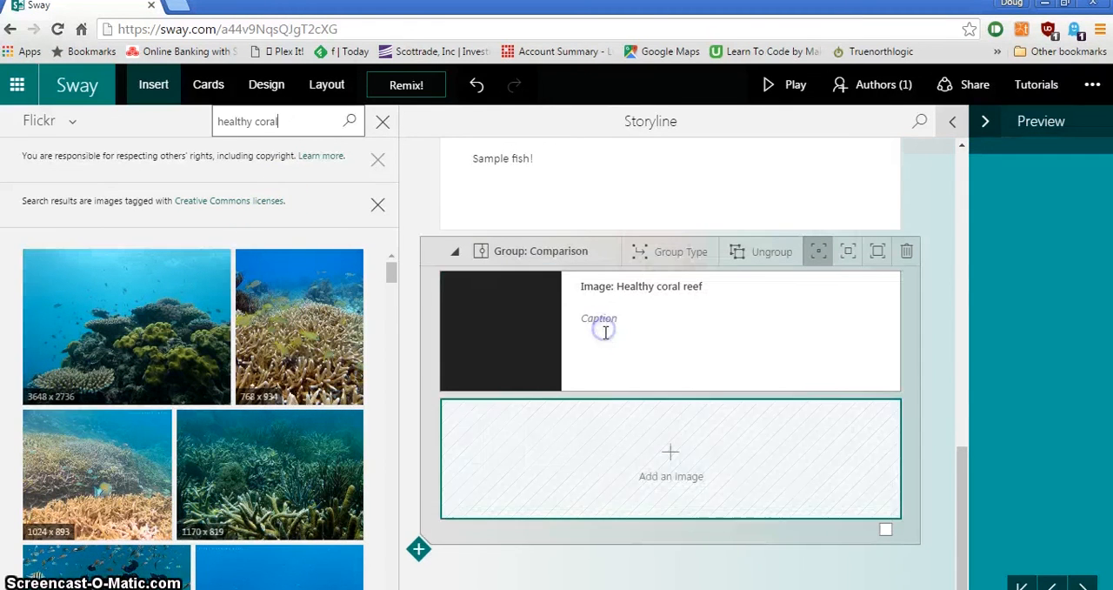
{"action": "left_click", "coordinate": [623, 319]}
{"action": "type", "text": "Healthy Coral"}
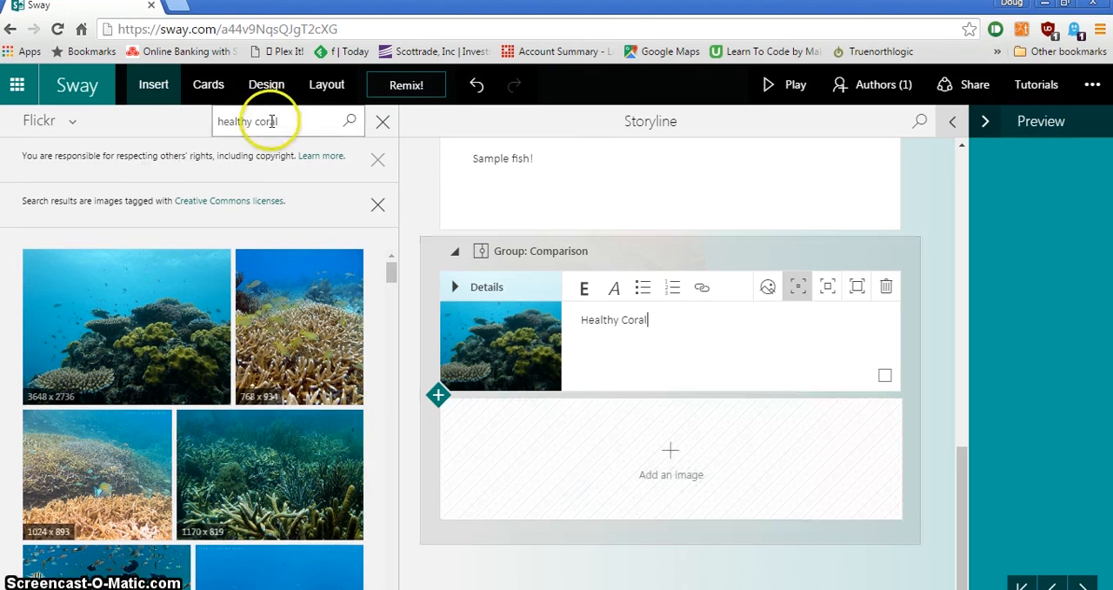
- Search Flickr for "unhealthy coral" and add the 3456 x 2304 image to the second comparison slot
{"action": "left_click", "coordinate": [219, 121]}
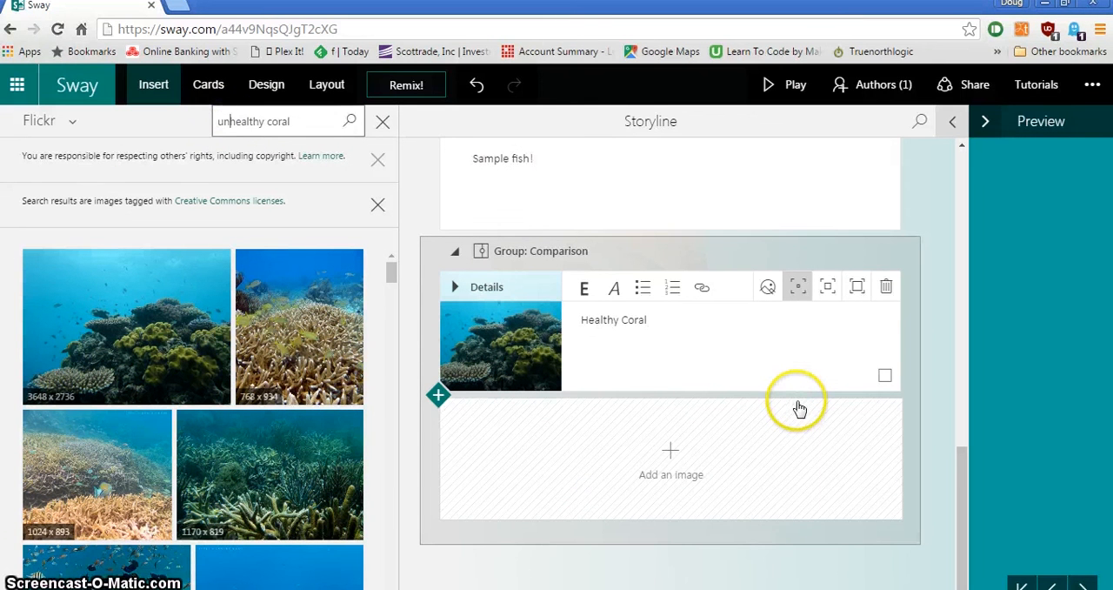
{"action": "key", "text": "Return"}
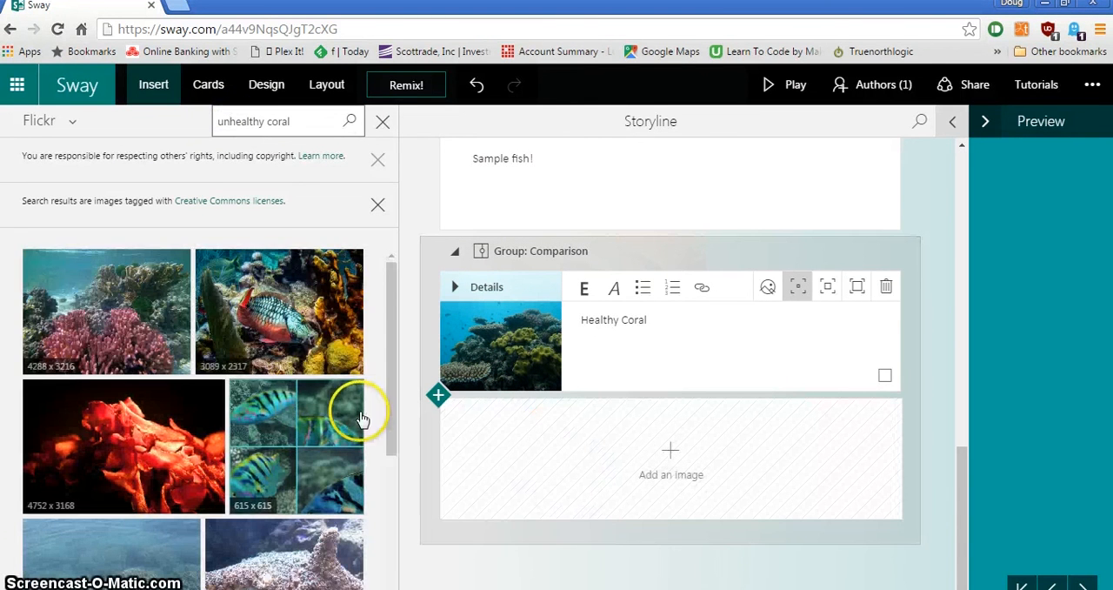
{"action": "scroll", "coordinate": [287, 396], "scroll_direction": "down", "scroll_amount": 2}
{"action": "left_click_drag", "start_coordinate": [109, 495], "coordinate": [548, 459]}
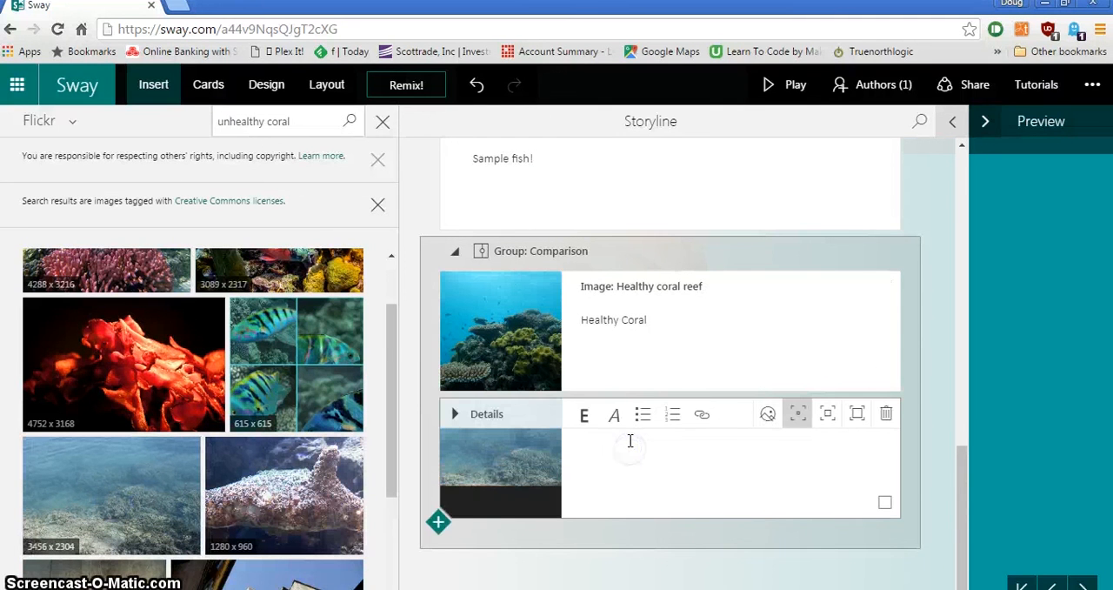
- Caption the second comparison image "Unhealthy Coral"
{"action": "left_click", "coordinate": [631, 441]}
{"action": "type", "text": "Unhealthy"}
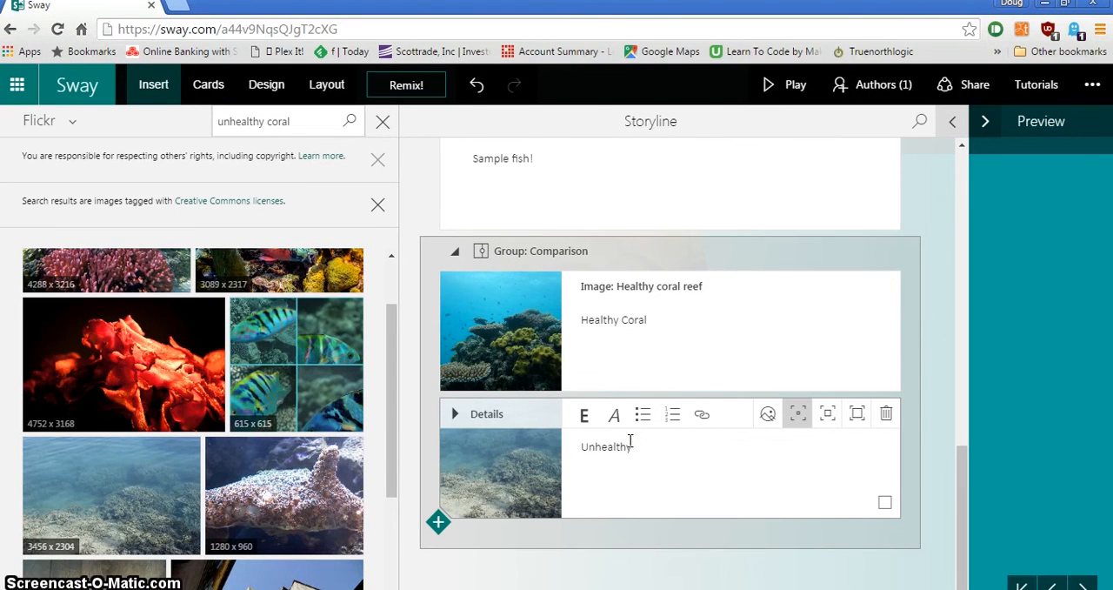
{"action": "type", "text": " Coral"}
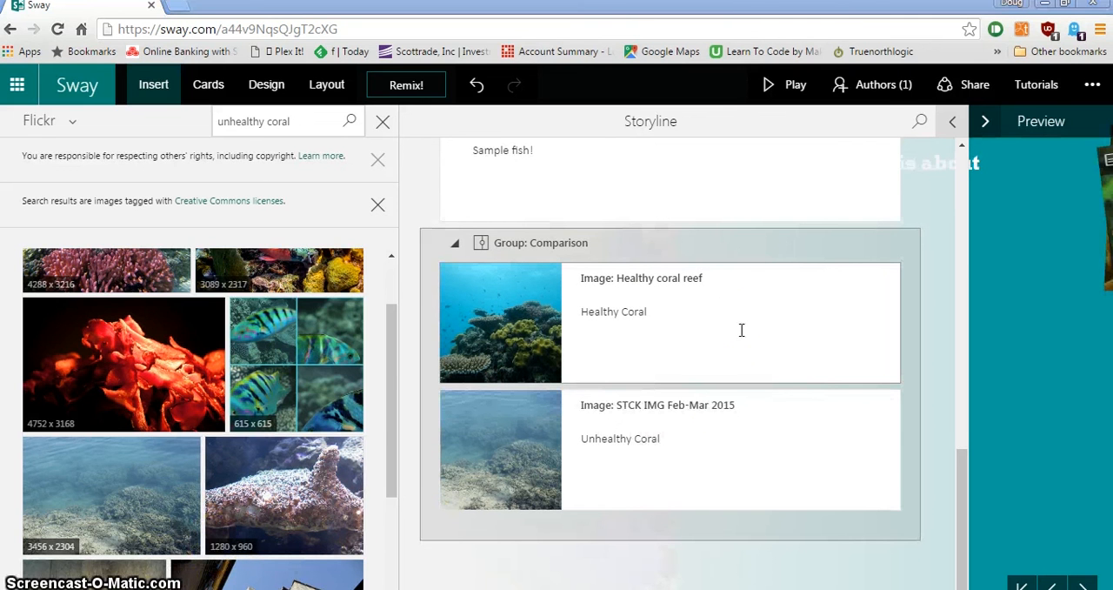
{"action": "left_click", "coordinate": [726, 328]}
- Play the presentation through to the coral comparison and move its divider across both images
{"action": "left_click", "coordinate": [965, 179]}
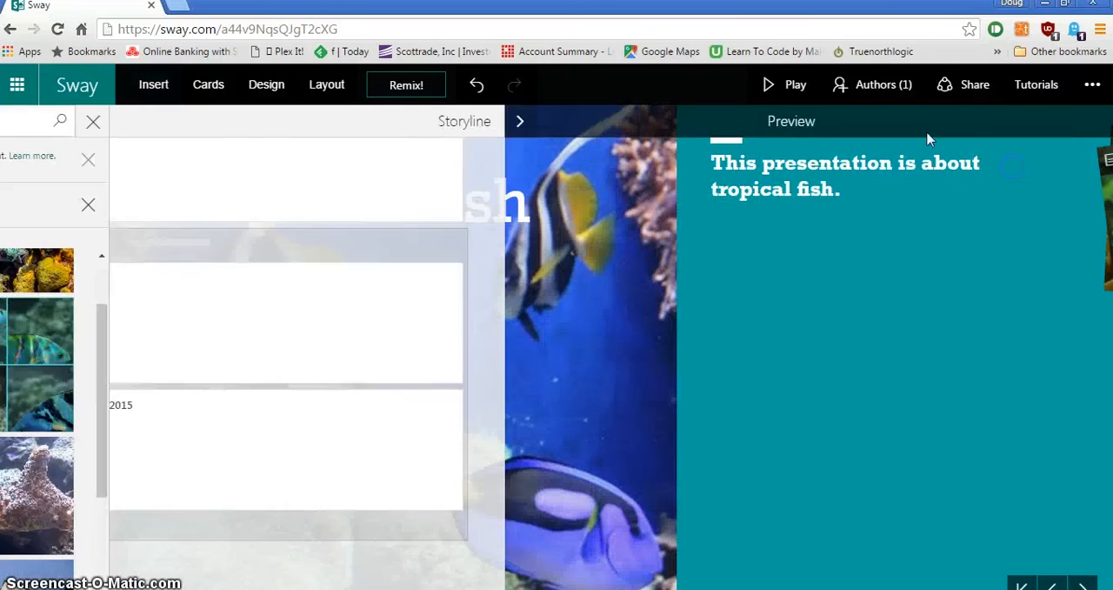
{"action": "left_click", "coordinate": [609, 157]}
{"action": "left_click", "coordinate": [780, 87]}
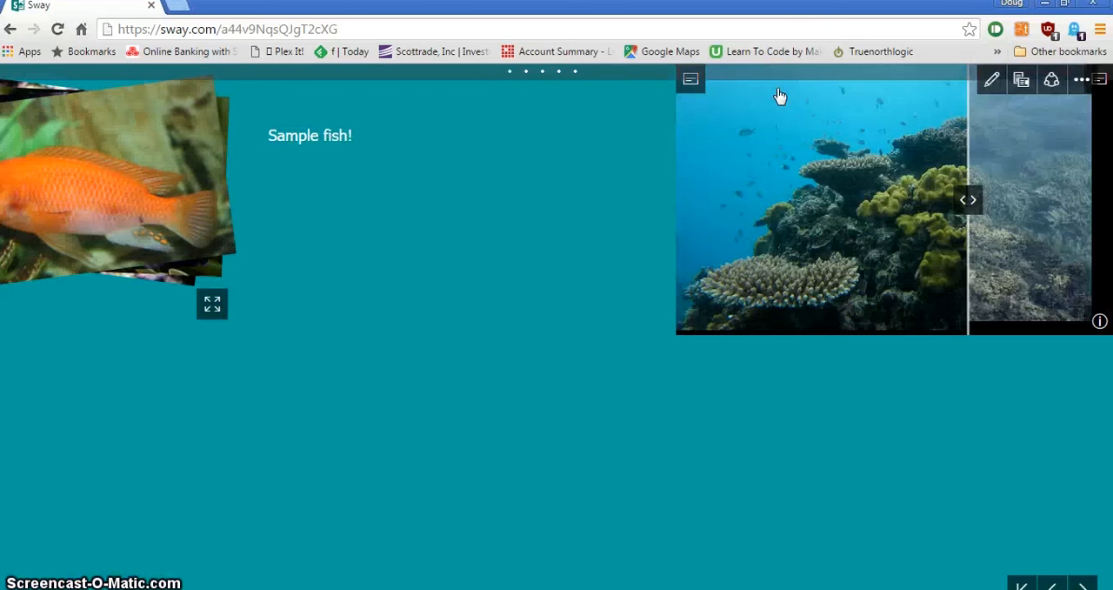
{"action": "left_click", "coordinate": [744, 260]}
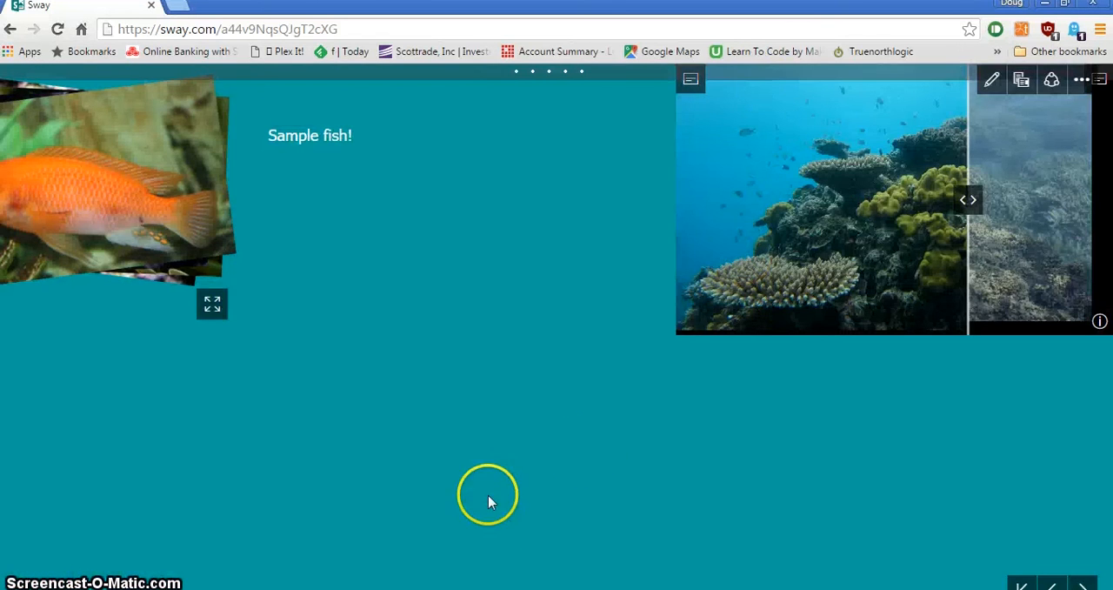
{"action": "scroll", "coordinate": [556, 327], "scroll_direction": "right", "scroll_amount": 7}
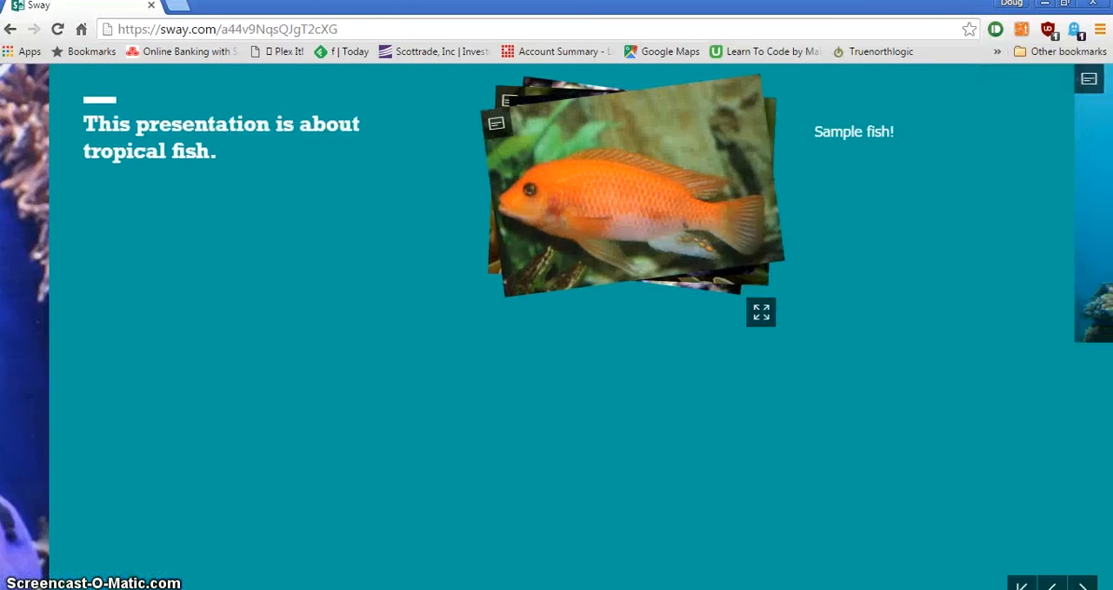
{"action": "left_click_drag", "start_coordinate": [753, 589], "coordinate": [1041, 587]}
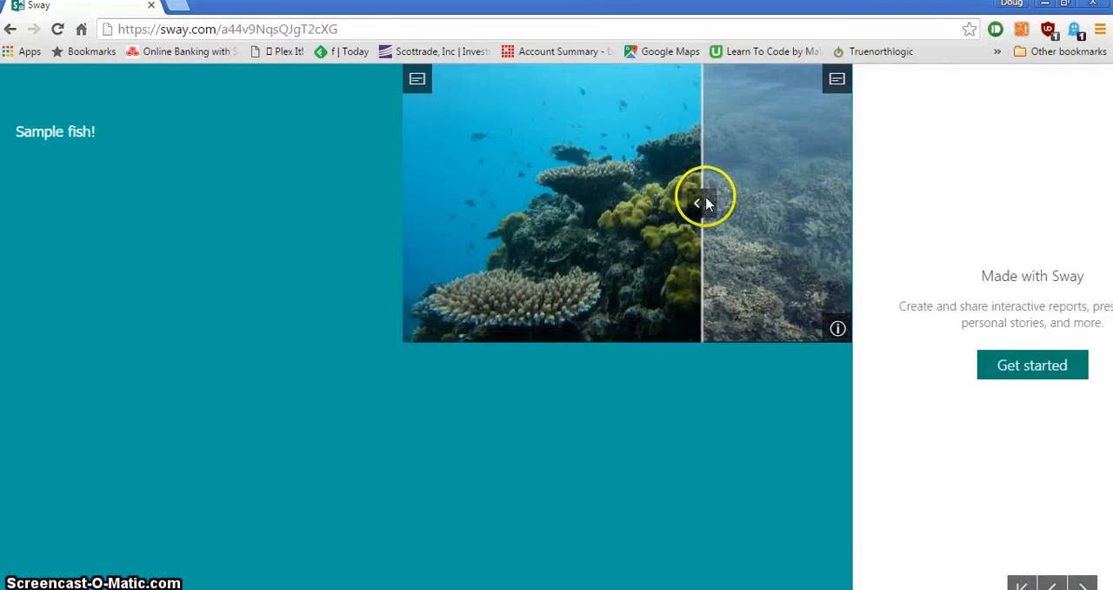
{"action": "left_click_drag", "start_coordinate": [704, 203], "coordinate": [889, 203]}
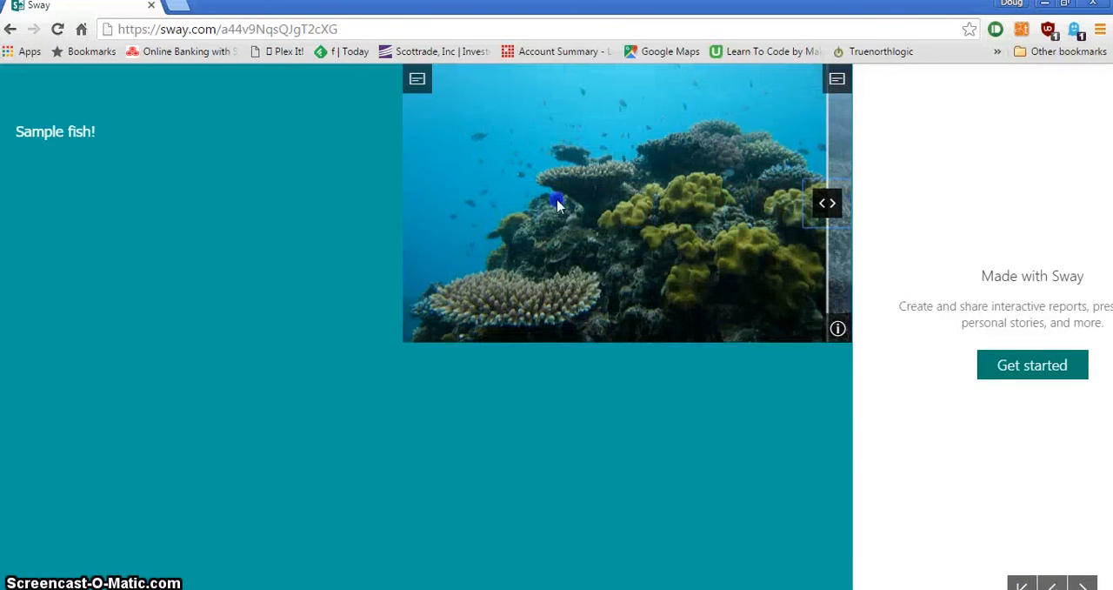
{"action": "left_click_drag", "start_coordinate": [638, 202], "coordinate": [600, 205]}
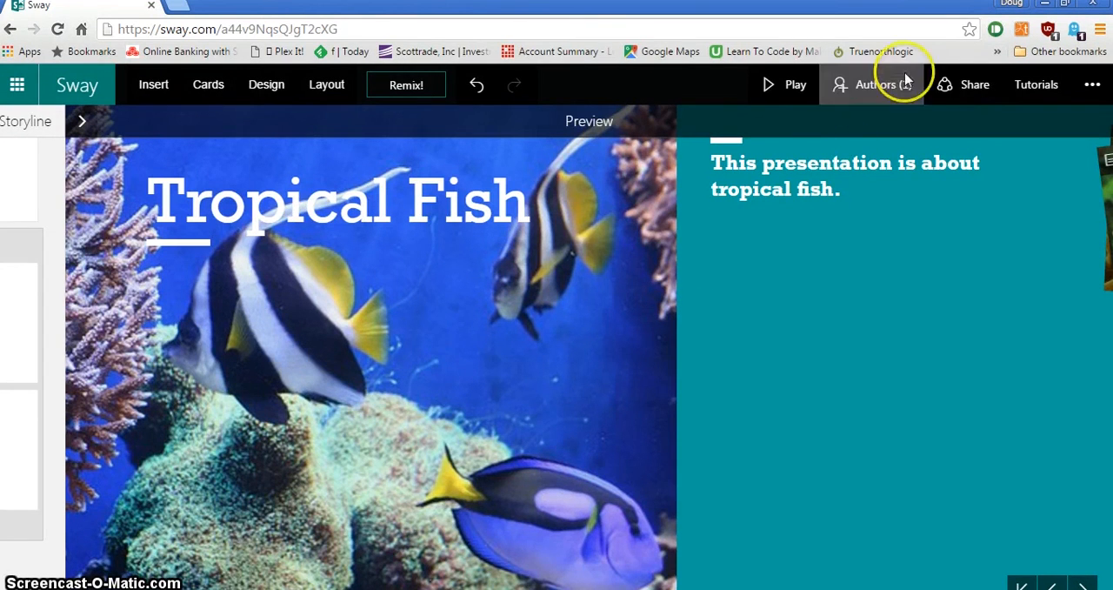
- Review the sharing options for the Sway and display the edit link for co-authors
{"action": "left_click", "coordinate": [981, 87]}
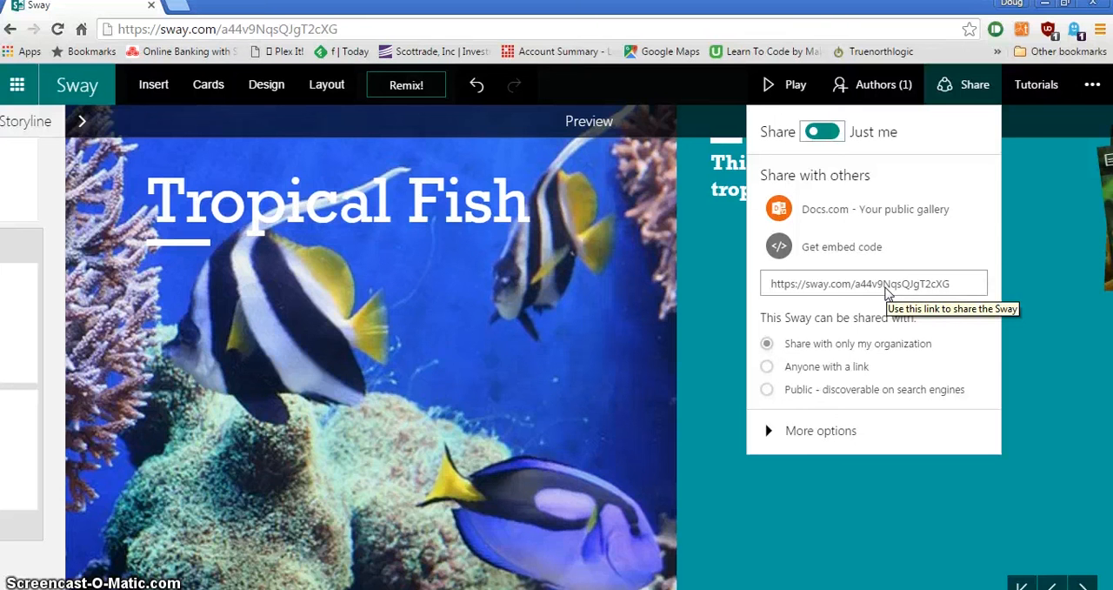
{"action": "left_click", "coordinate": [863, 97]}
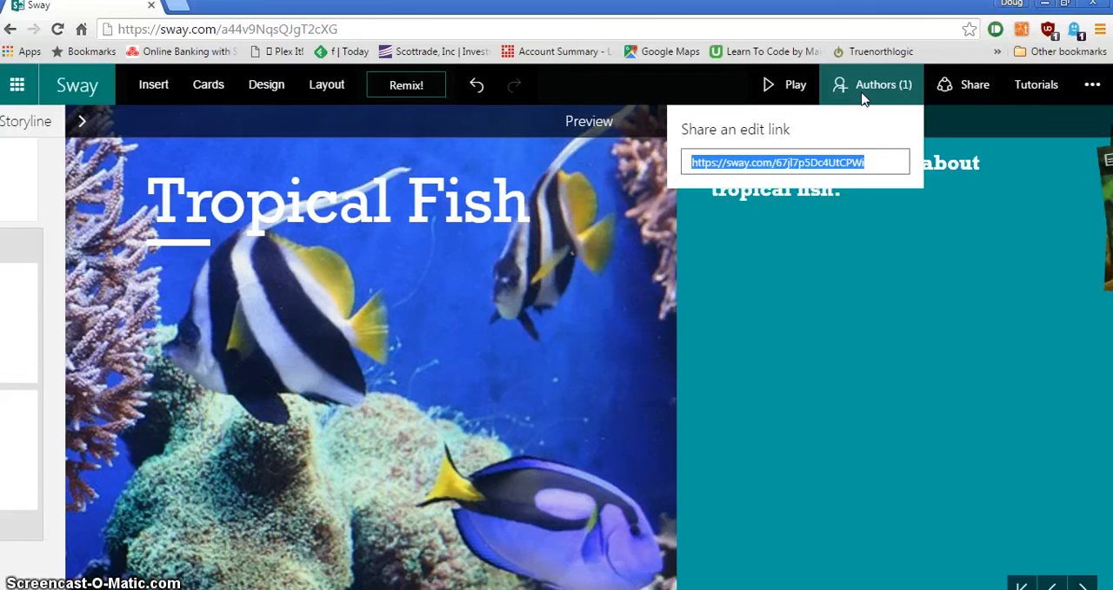
{"action": "left_click", "coordinate": [865, 99]}
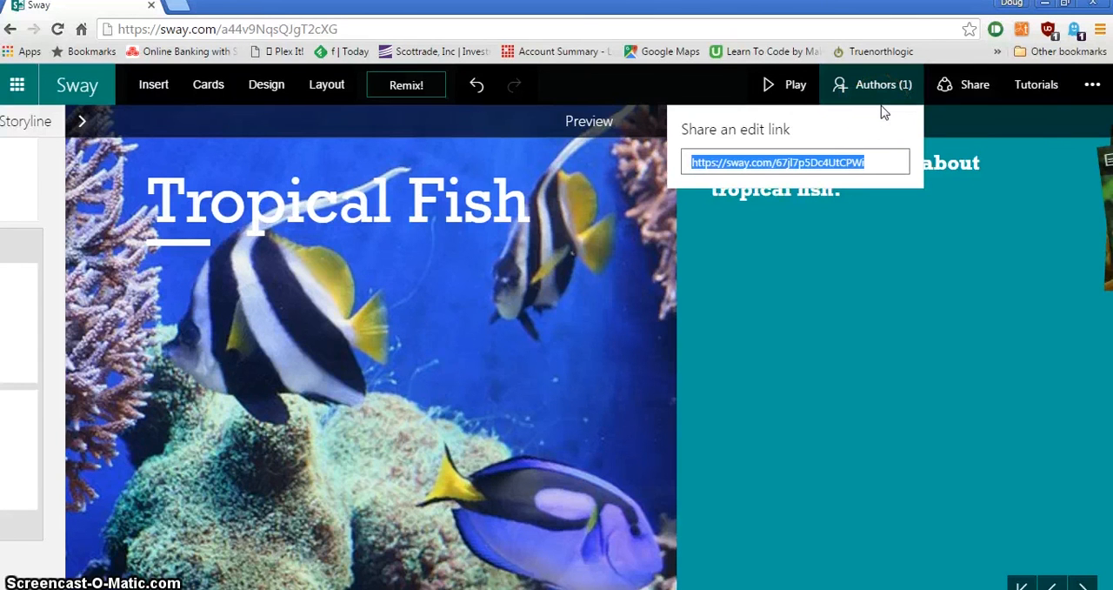